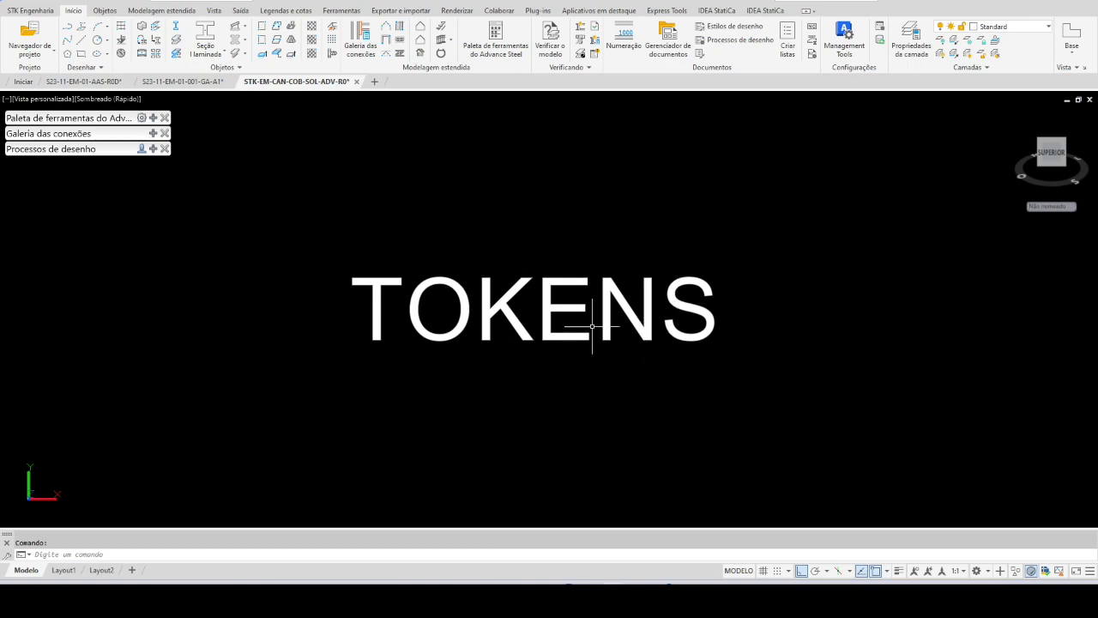
- Erase the large TOKENS text and zoom in on the structure
left_click_drag(770, 436, 424, 195)
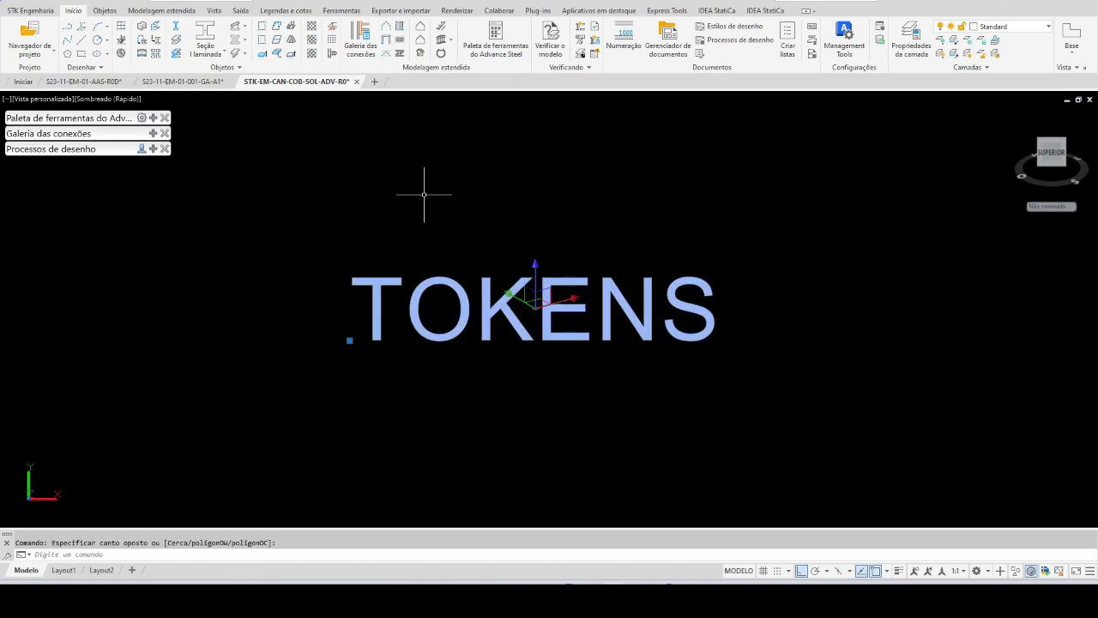
key("Delete")
scroll(593, 216, "down", 5)
scroll(593, 216, "down", 2)
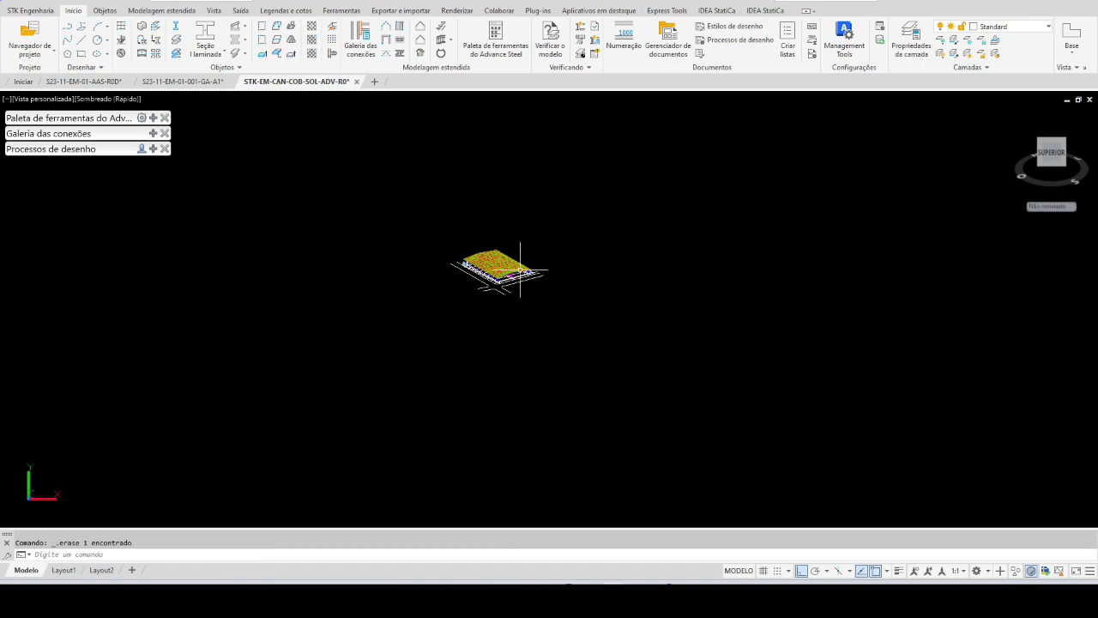
scroll(520, 270, "up", 2)
scroll(463, 284, "up", 3)
scroll(478, 289, "up", 2)
scroll(540, 265, "up", 2)
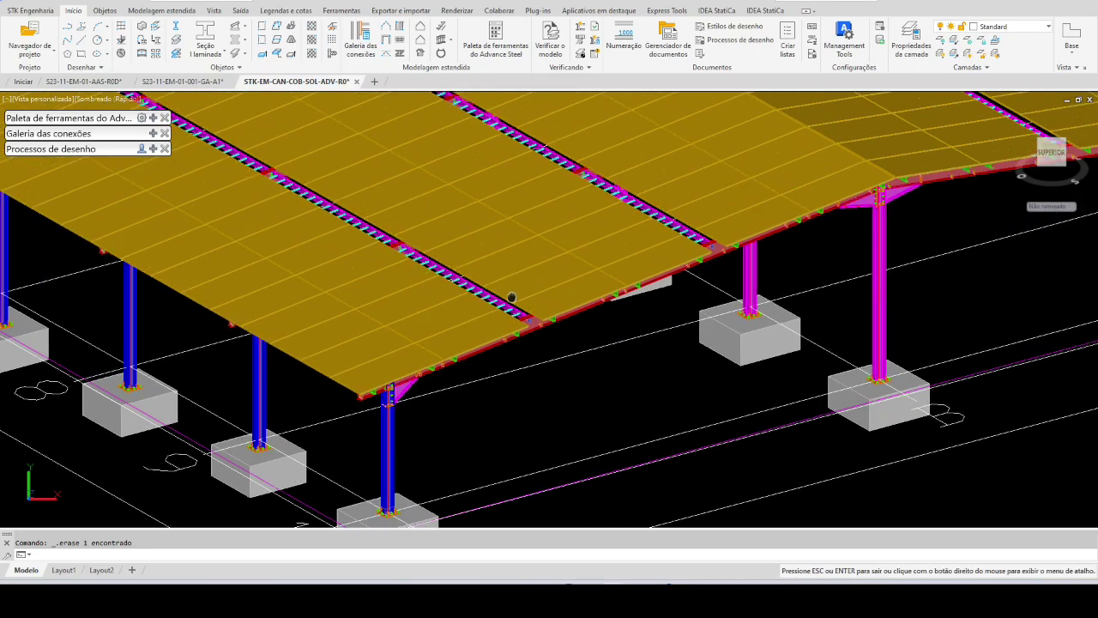
- Hide the yellow roof deck panels by turning off their layer with LAYOFF
middle_click_drag(594, 288, 570, 283, "shift")
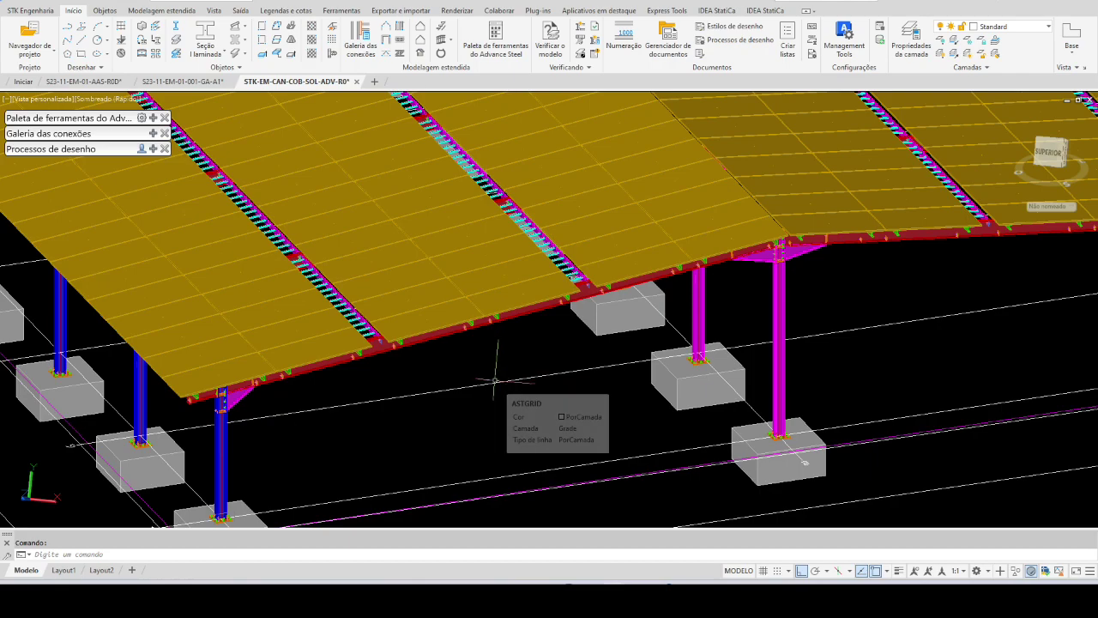
mouse_move(496, 380)
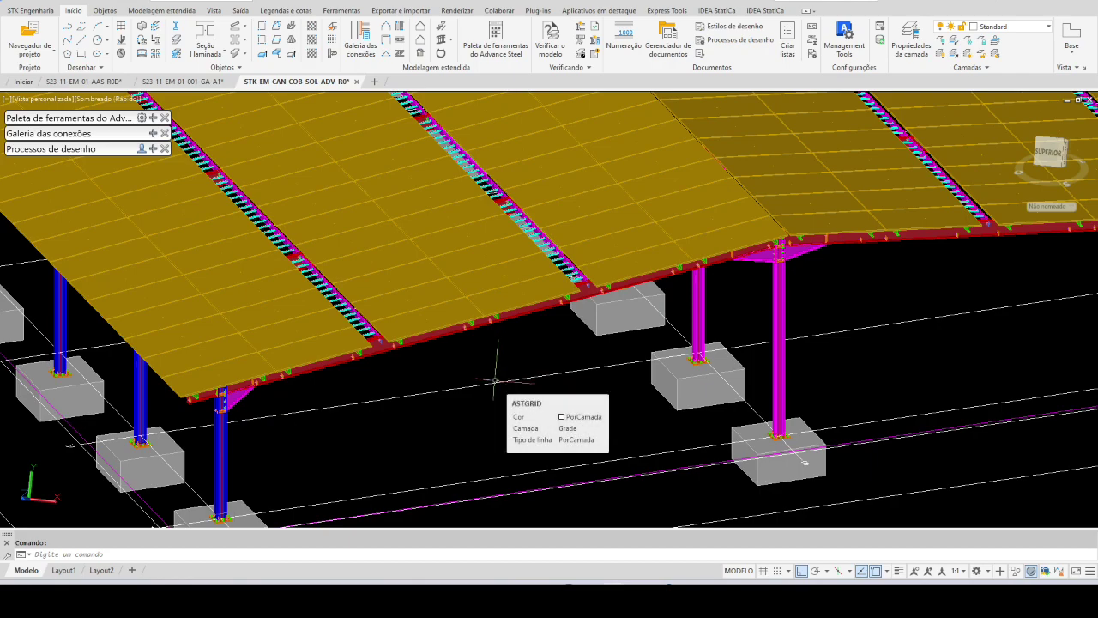
scroll(532, 365, "up", 1)
scroll(583, 341, "up", 1)
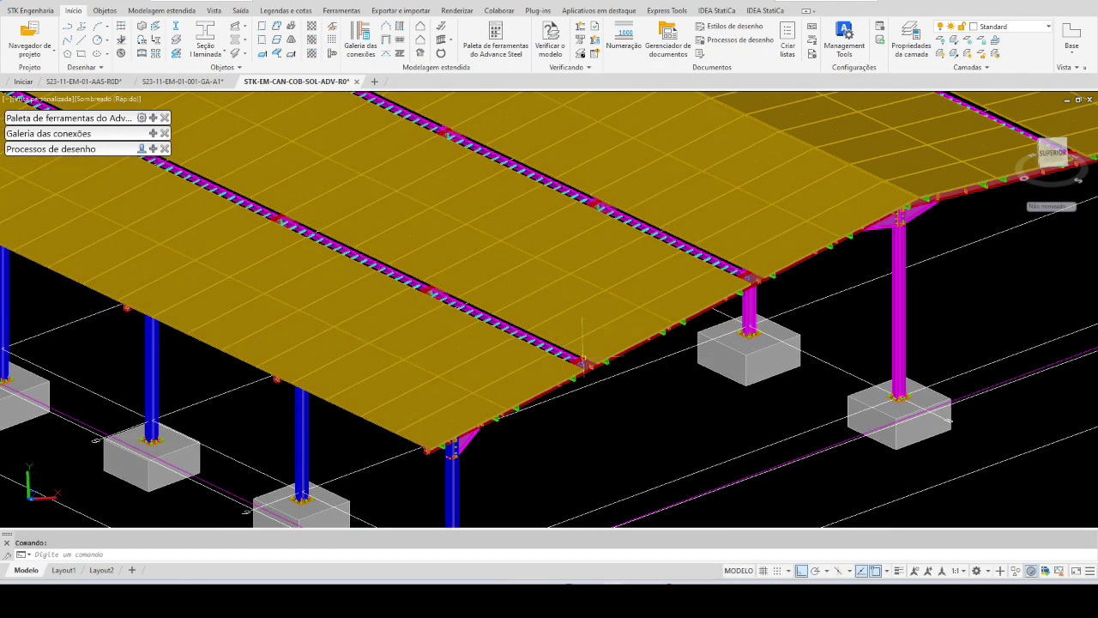
scroll(585, 352, "up", 1)
type("layoff")
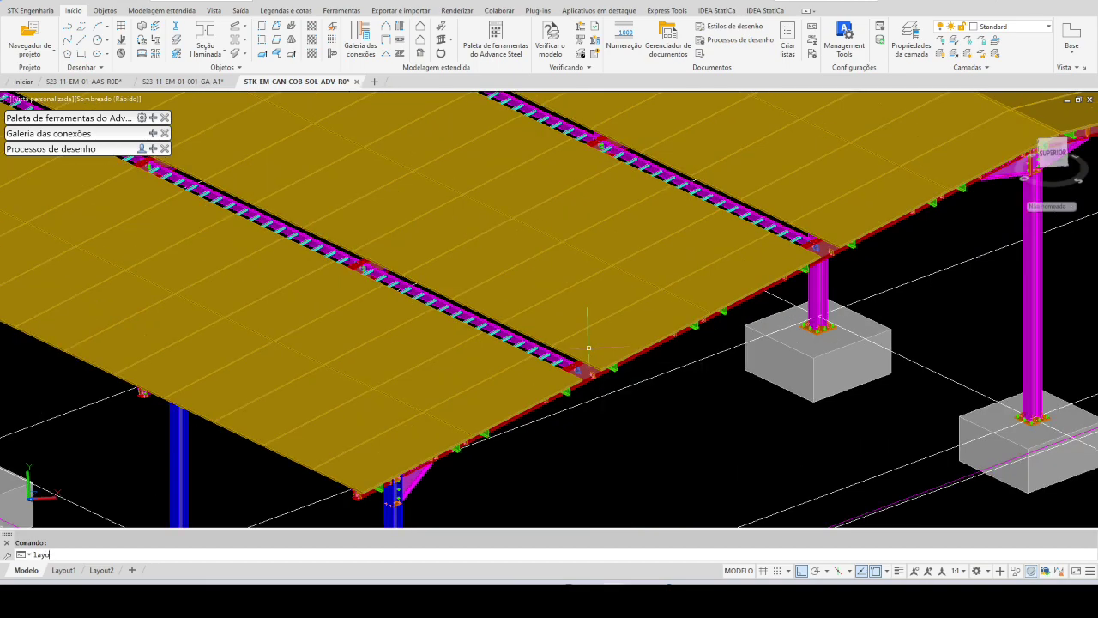
key("Return")
scroll(589, 348, "up", 2)
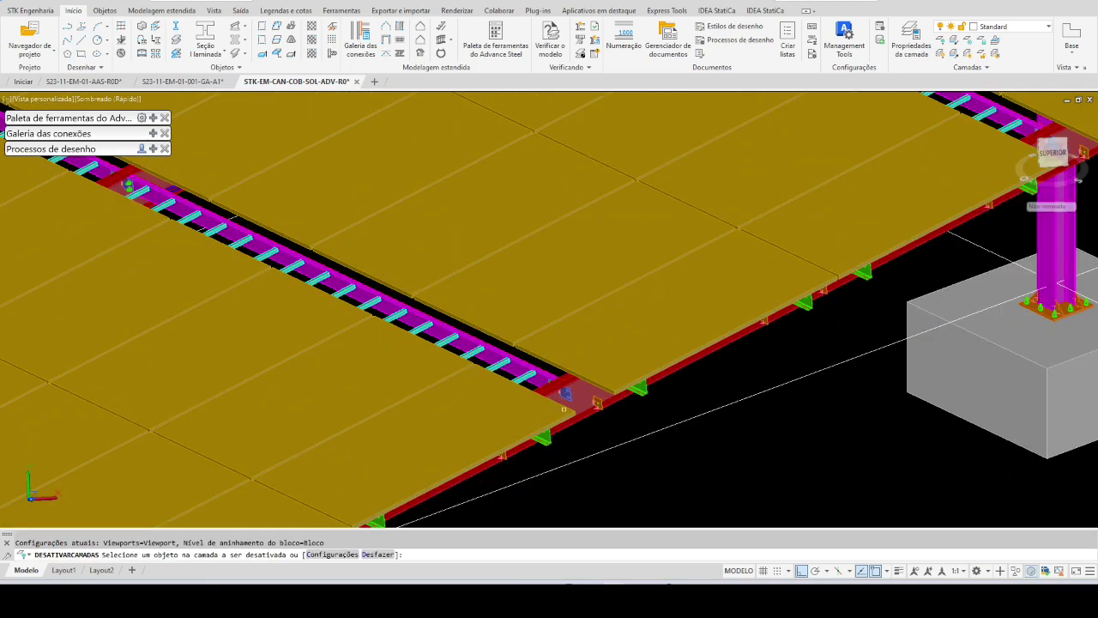
left_click(565, 393)
scroll(564, 393, "down", 3)
key("Escape")
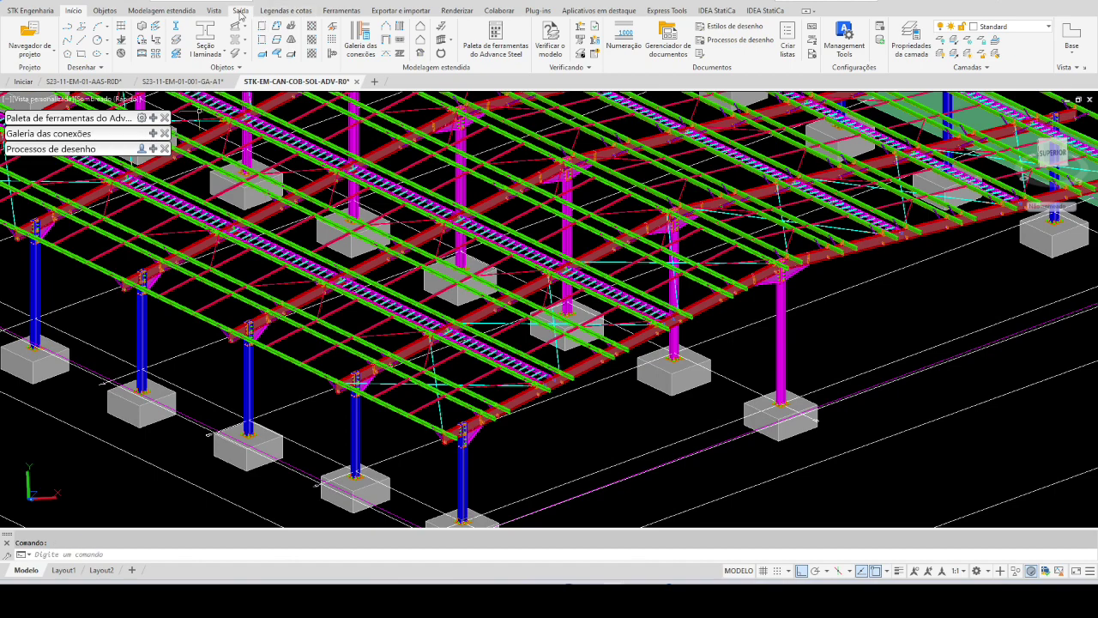
- Generate a roof-beam detail with the STK - 3.1 Vigas de Cobertura 2D style and default settings
left_click(240, 11)
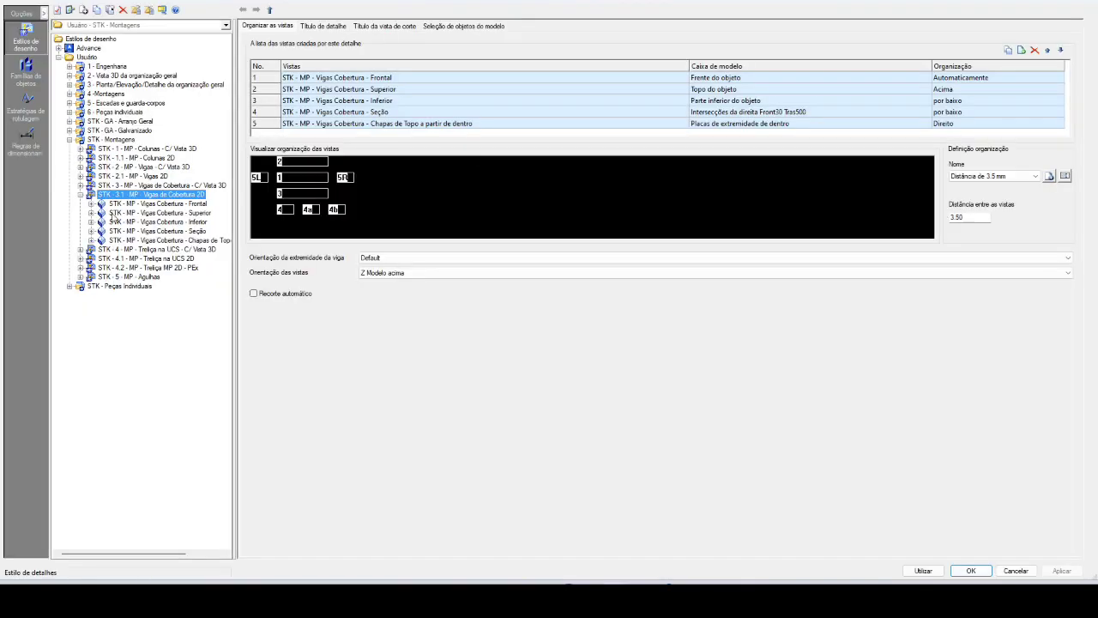
left_click(934, 571)
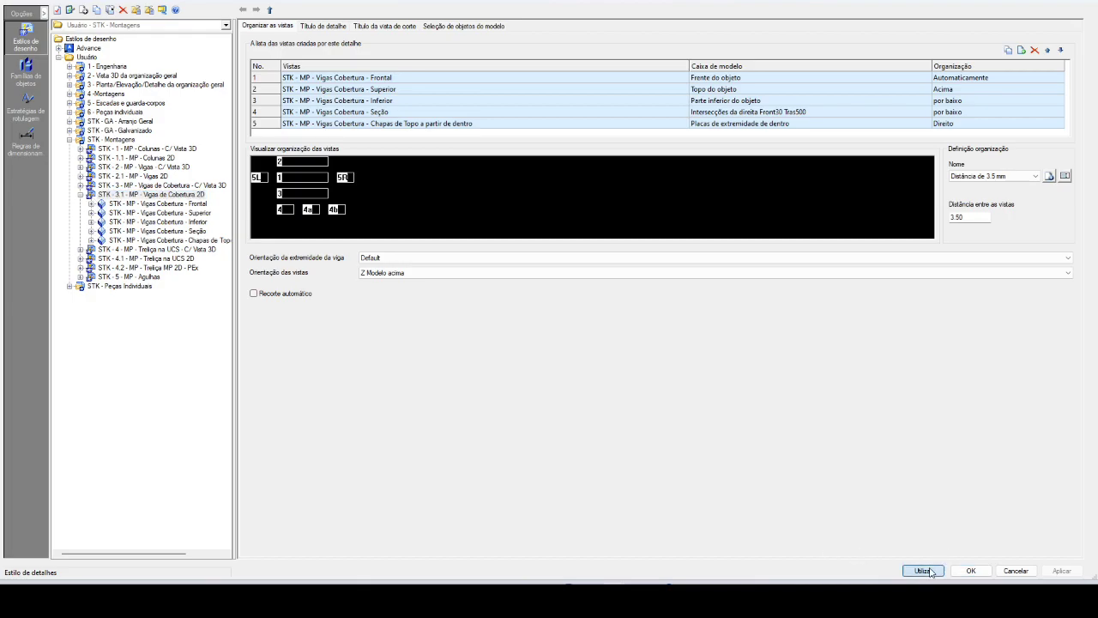
scroll(452, 307, "up", 3)
left_click(496, 323)
key("Return")
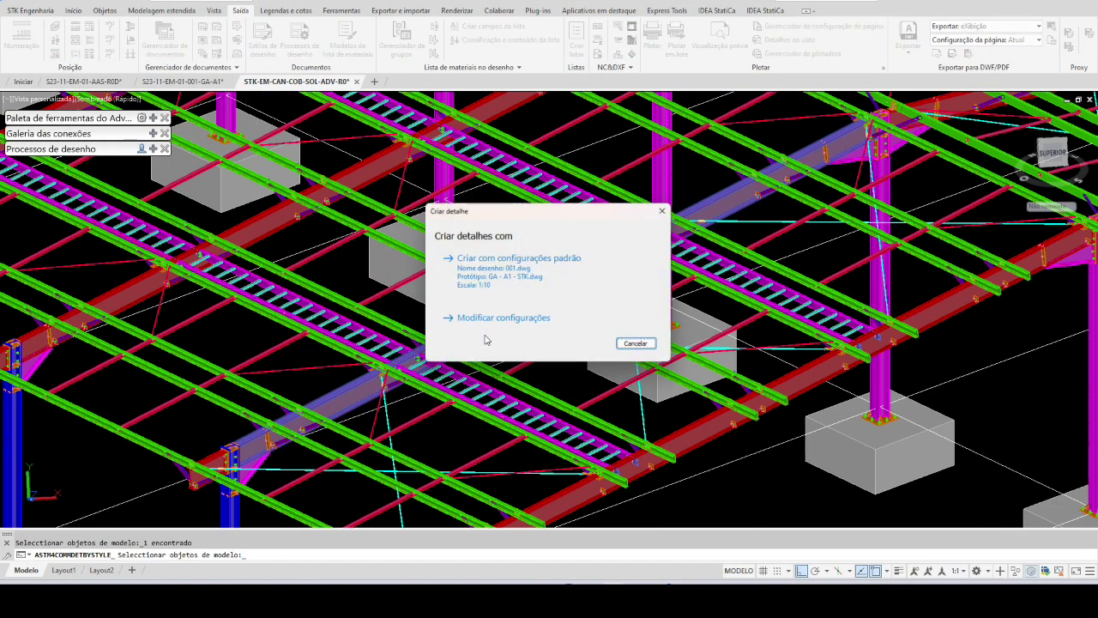
left_click(525, 275)
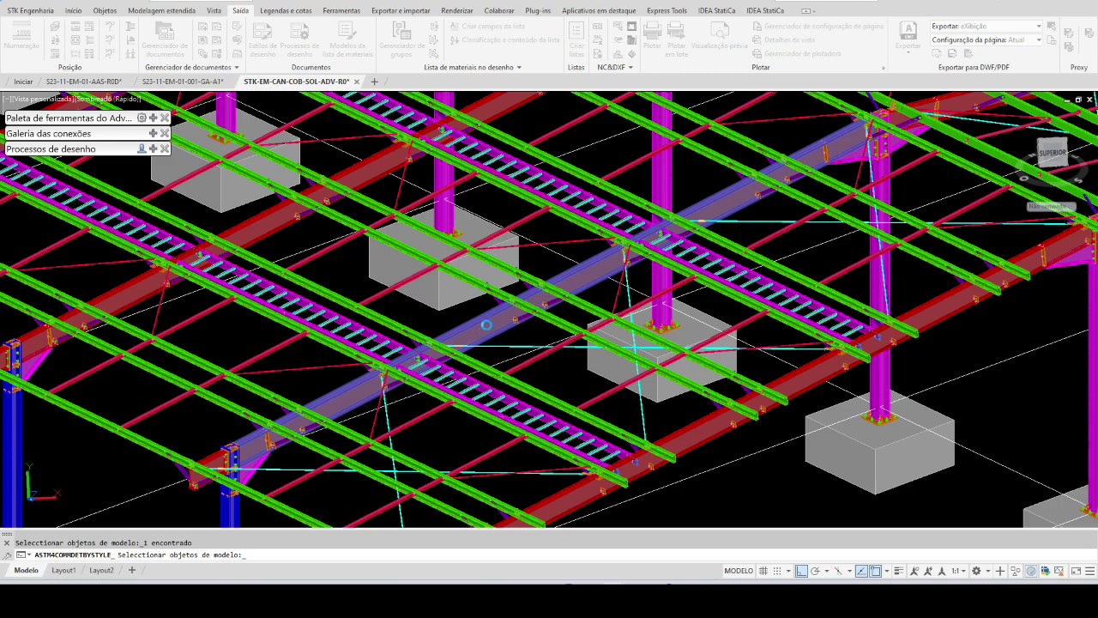
key("Return")
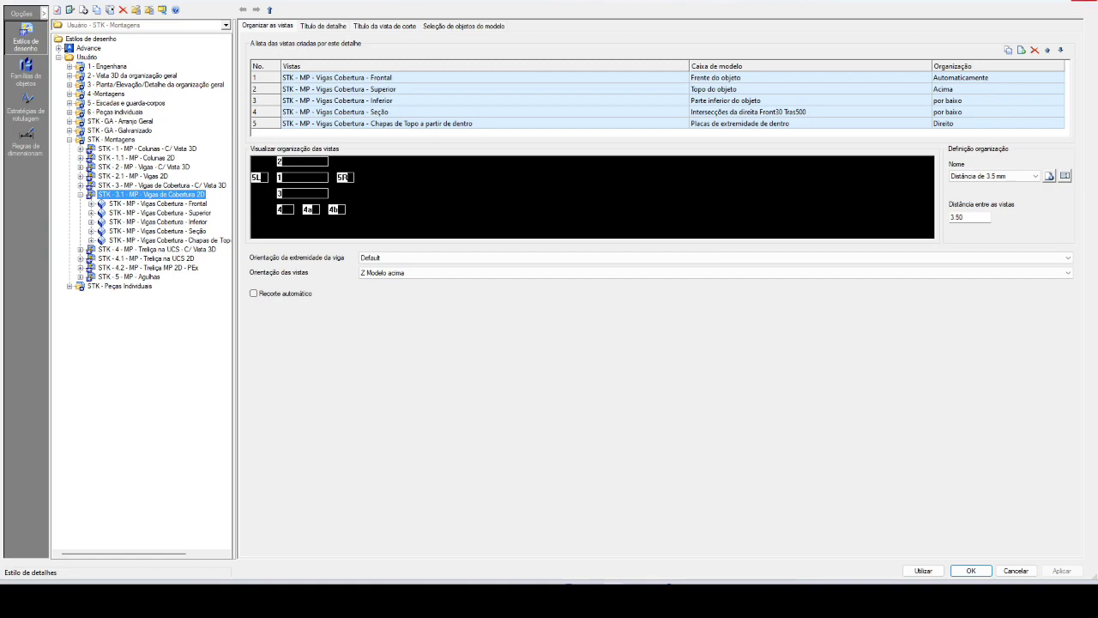
key("Escape")
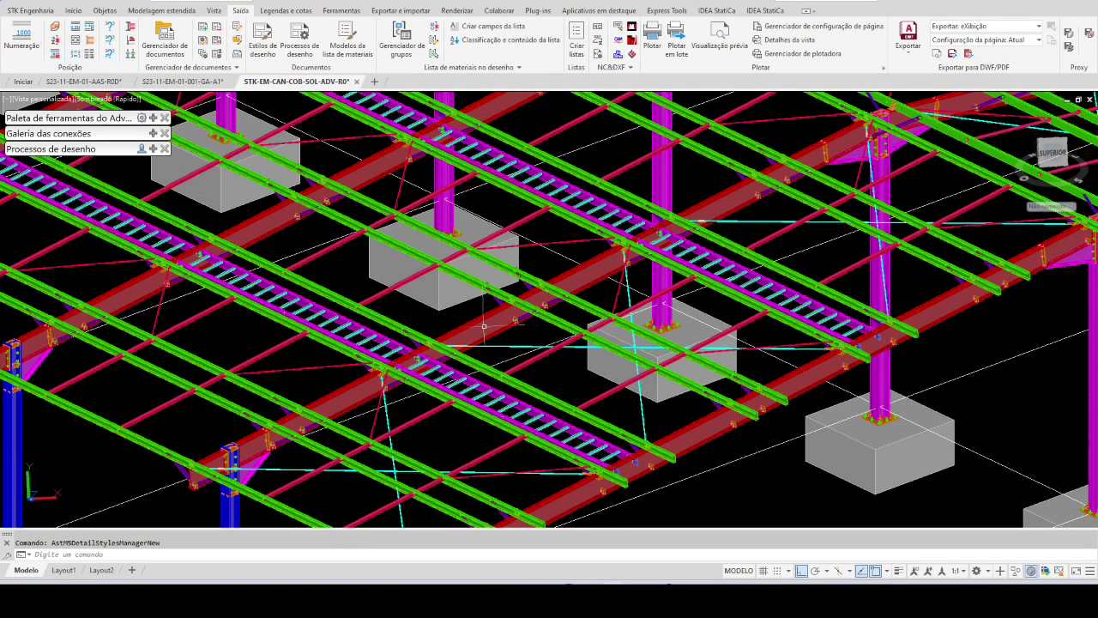
- Open the beam's detail drawing 001 via Exibir os detalhes de submontagem
left_click(484, 326)
right_click(484, 326)
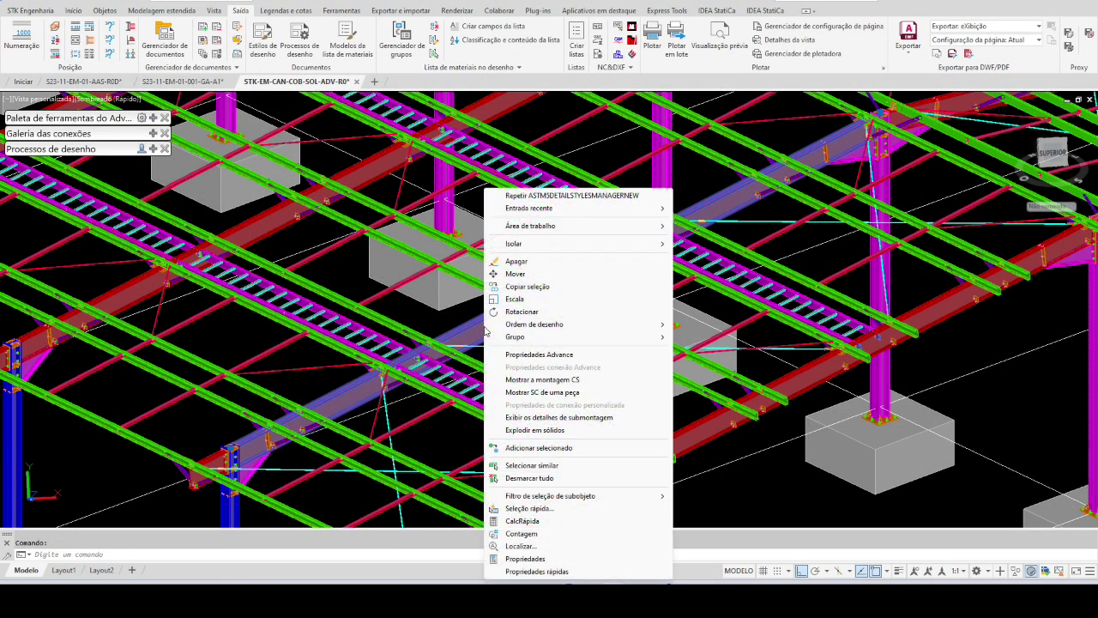
left_click(570, 418)
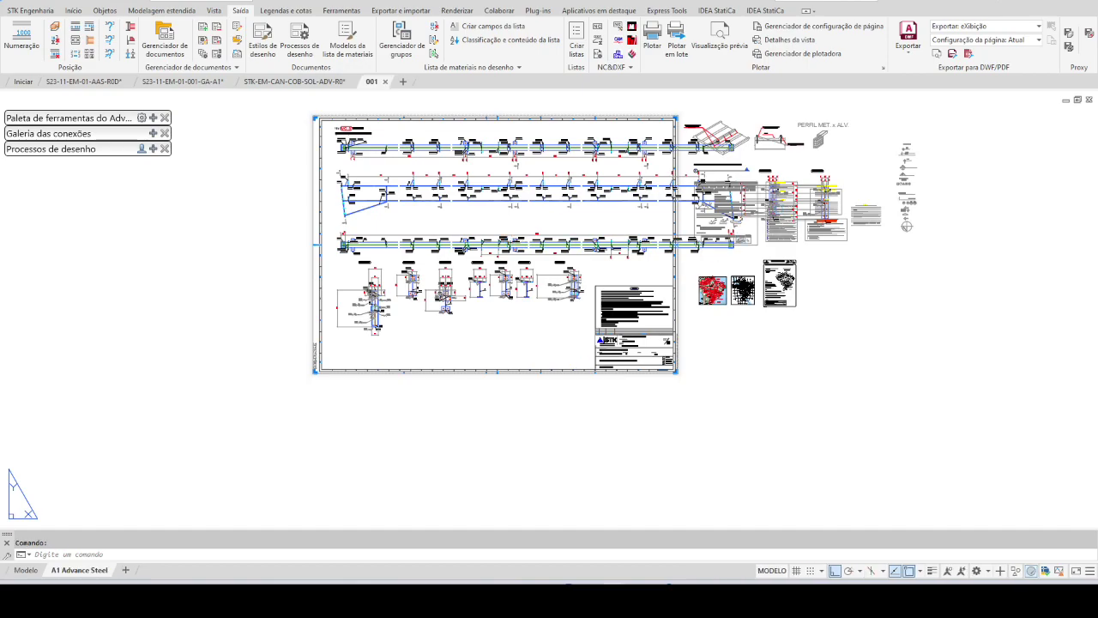
- Move the beam detail viewport left, out of the A1 sheet frame
left_click(734, 320)
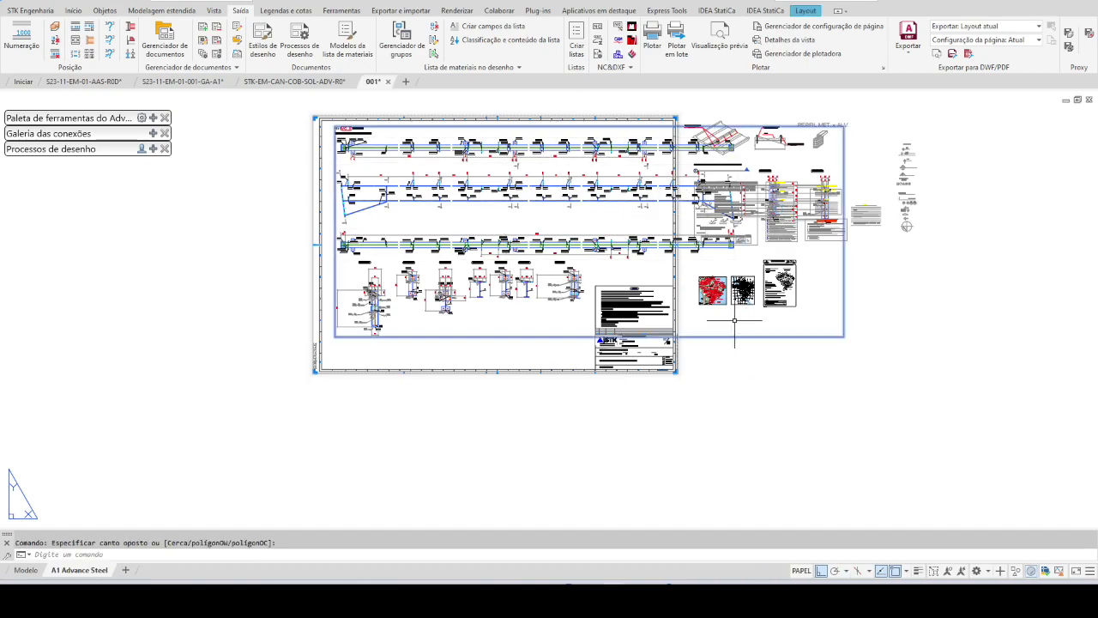
scroll(734, 320, "down", 2)
scroll(779, 385, "down", 2)
type("m")
key("Return")
left_click(771, 418)
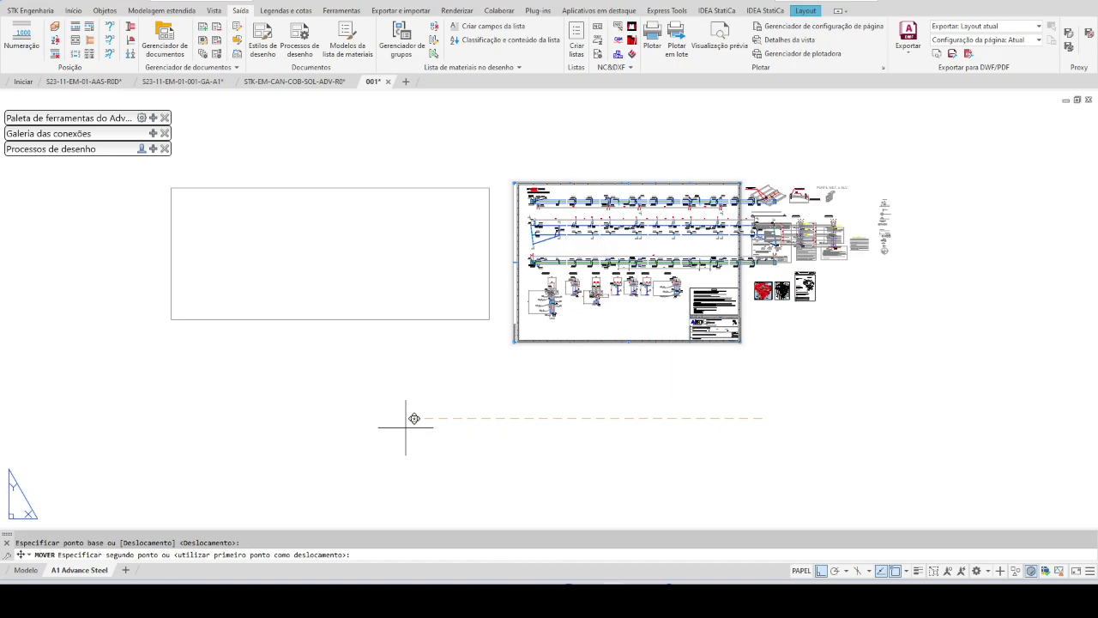
left_click(414, 417)
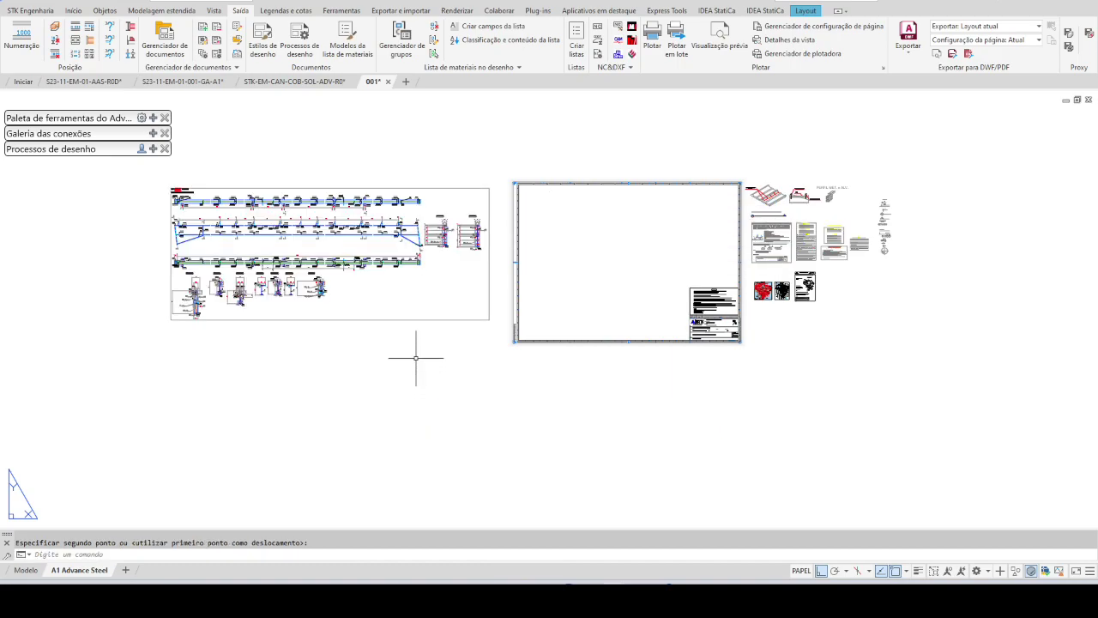
scroll(206, 249, "up", 2)
middle_click_drag(341, 255, 459, 334)
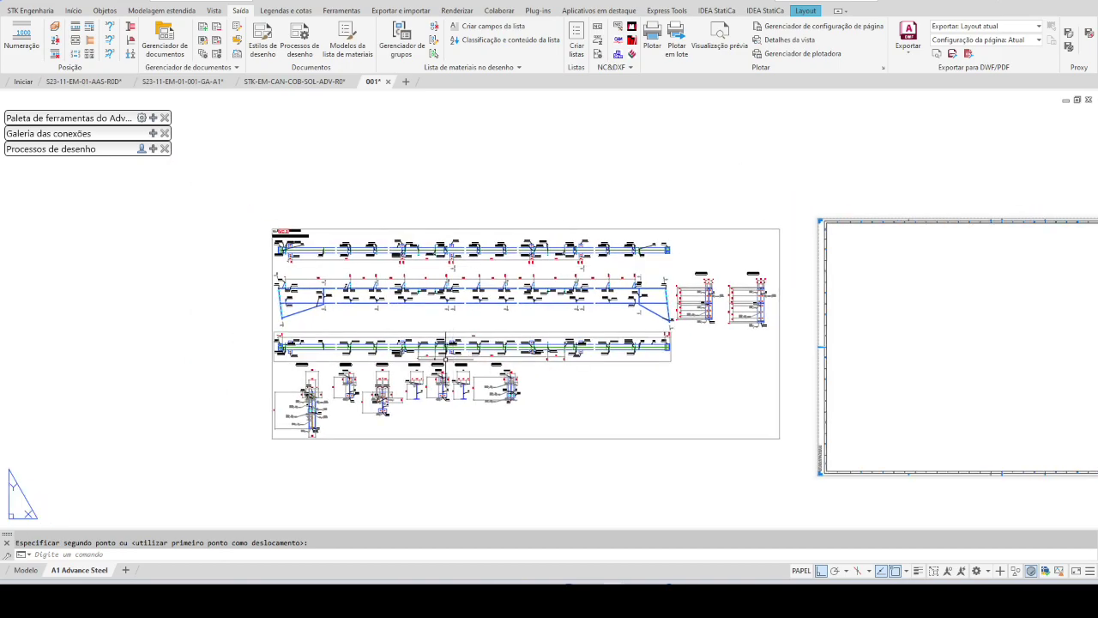
scroll(433, 283, "up", 3)
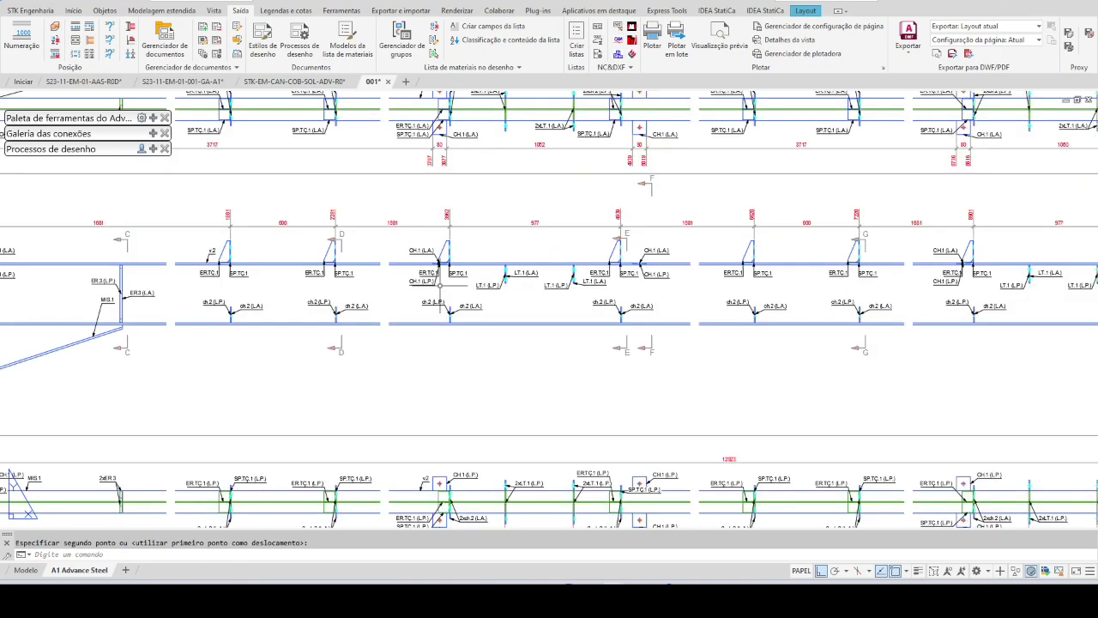
scroll(442, 285, "up", 3)
scroll(609, 309, "down", 1)
scroll(558, 317, "down", 2)
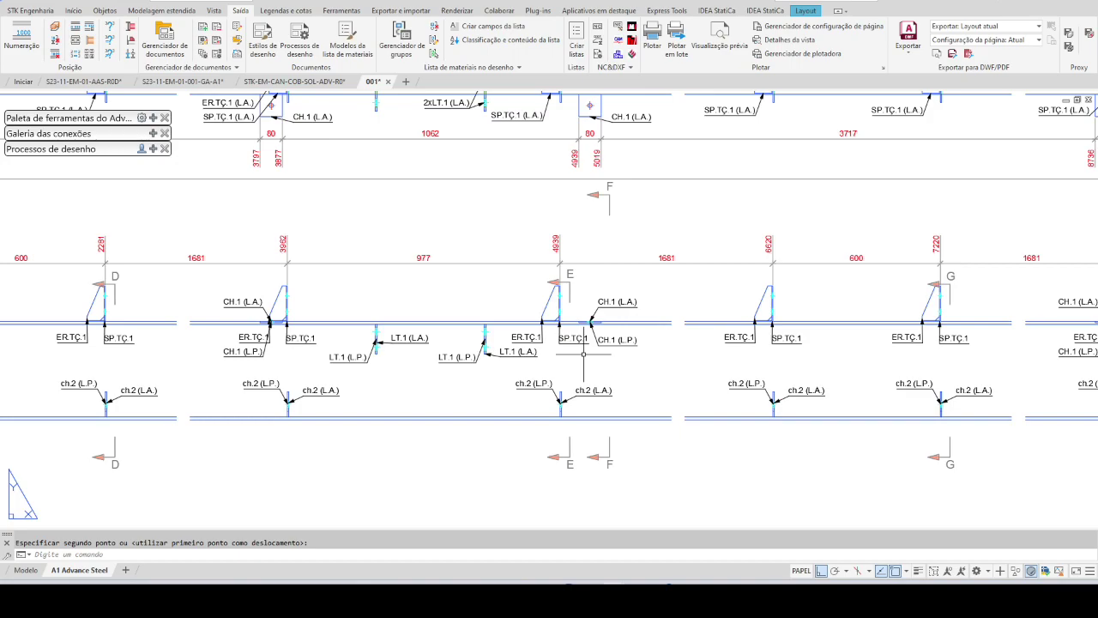
scroll(506, 325, "down", 3)
middle_click_drag(662, 218, 566, 223)
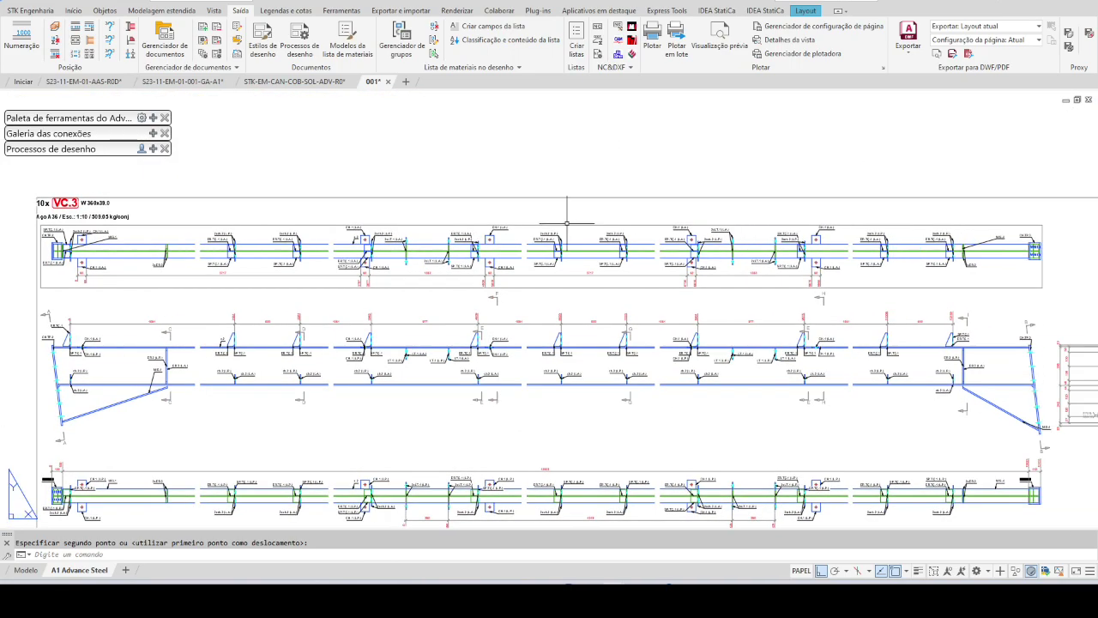
scroll(532, 390, "up", 2)
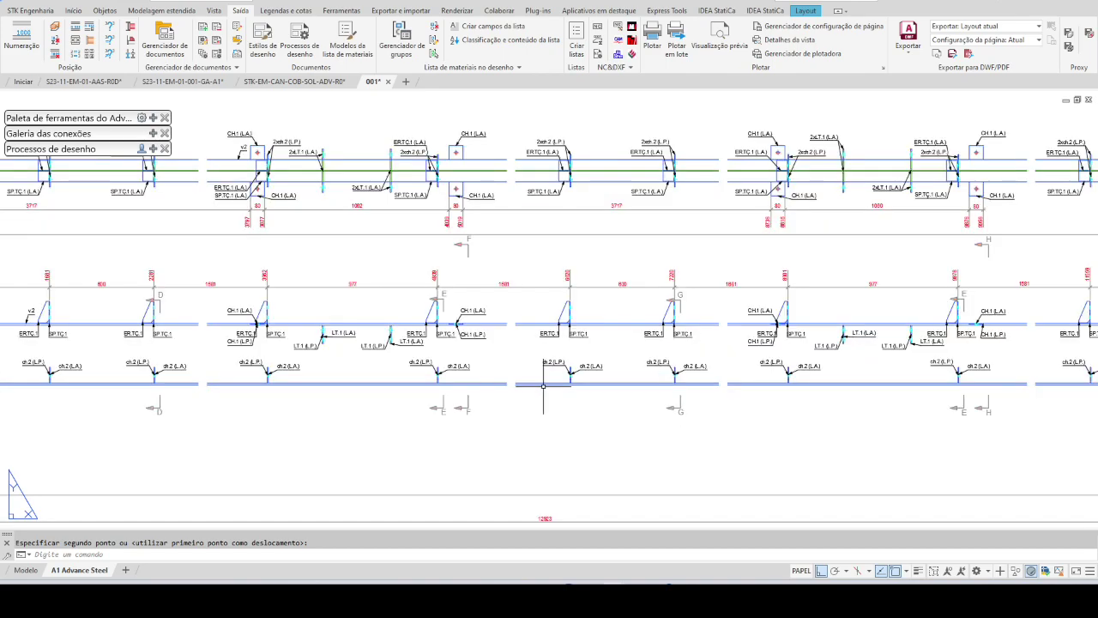
scroll(544, 387, "down", 2)
scroll(543, 387, "down", 2)
scroll(643, 318, "up", 1)
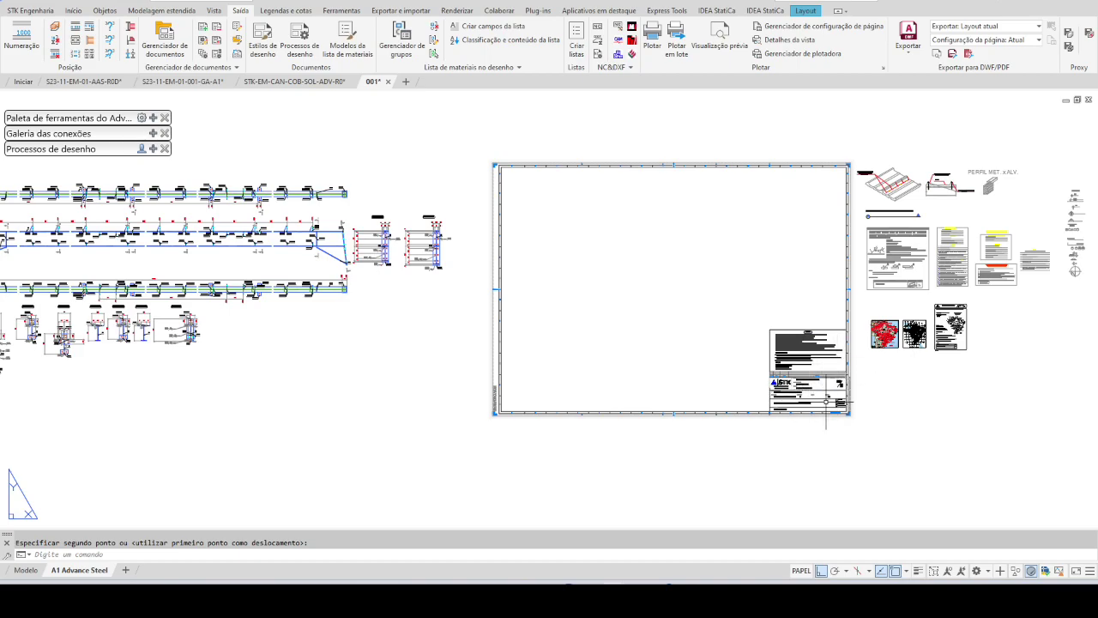
scroll(828, 403, "up", 2)
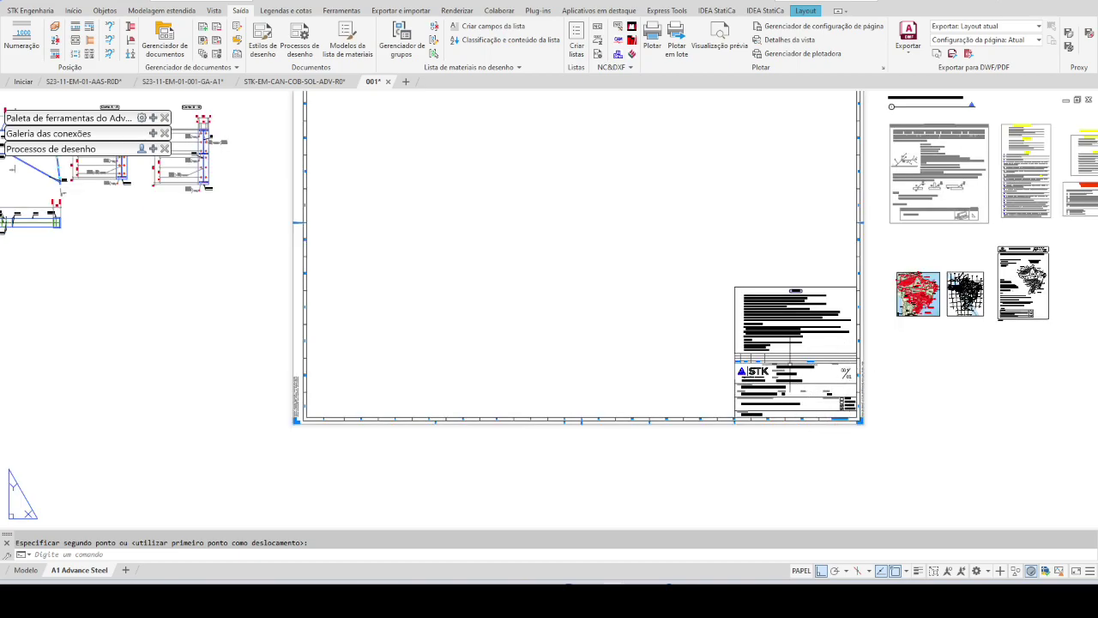
scroll(802, 391, "up", 2)
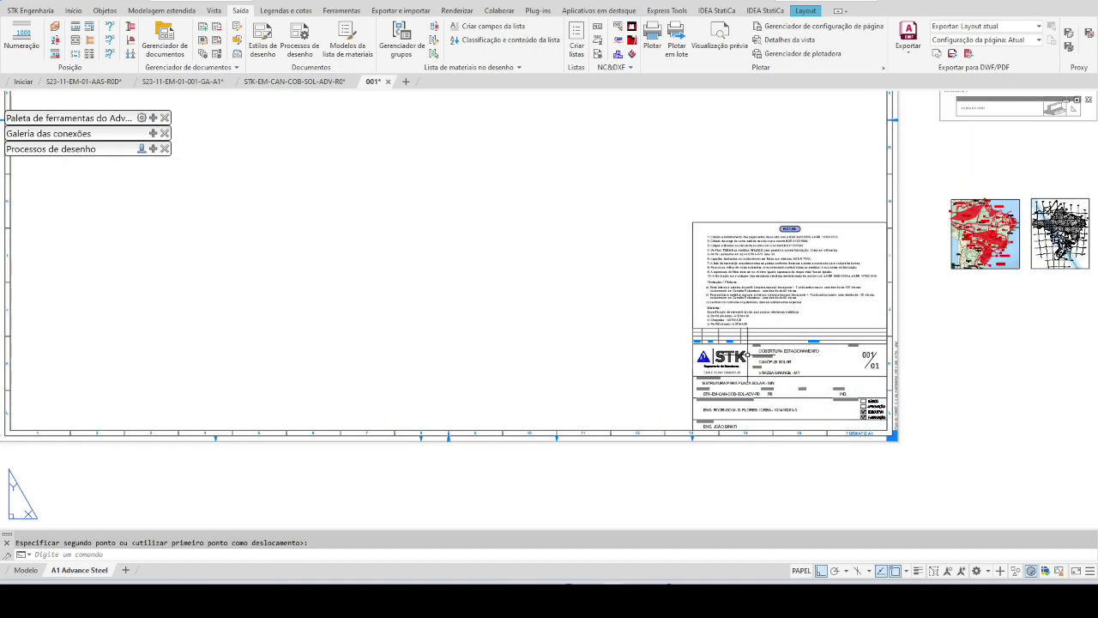
scroll(747, 354, "down", 3)
mouse_move(601, 360)
middle_mouse_down()
mouse_move(773, 351)
mouse_move(920, 377)
middle_mouse_up()
scroll(772, 351, "up", 3)
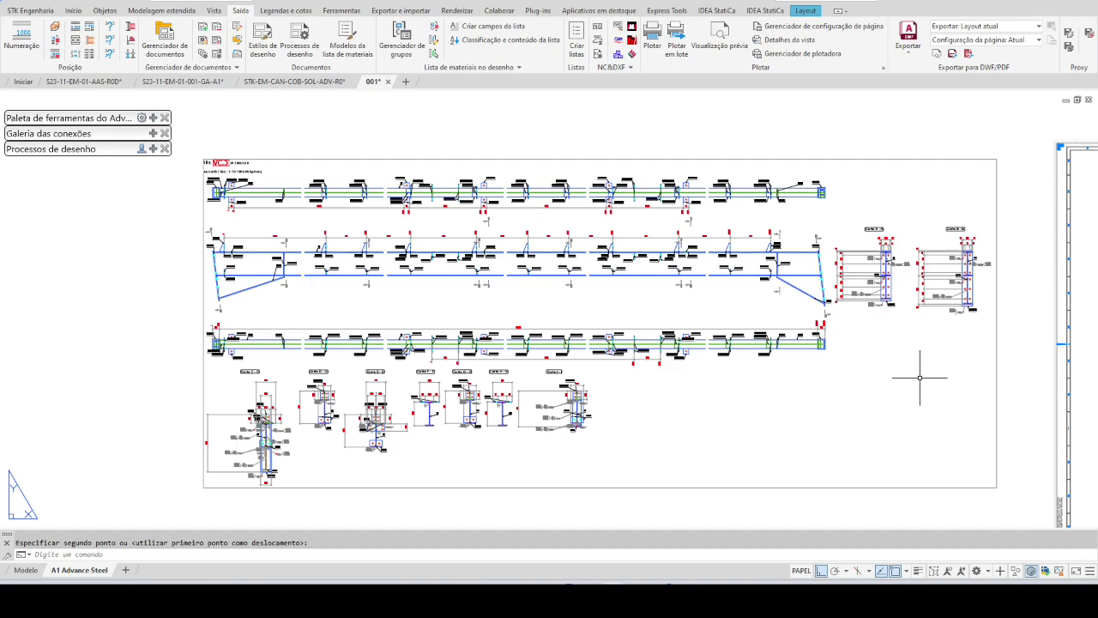
scroll(490, 303, "up", 2)
scroll(518, 220, "up", 4)
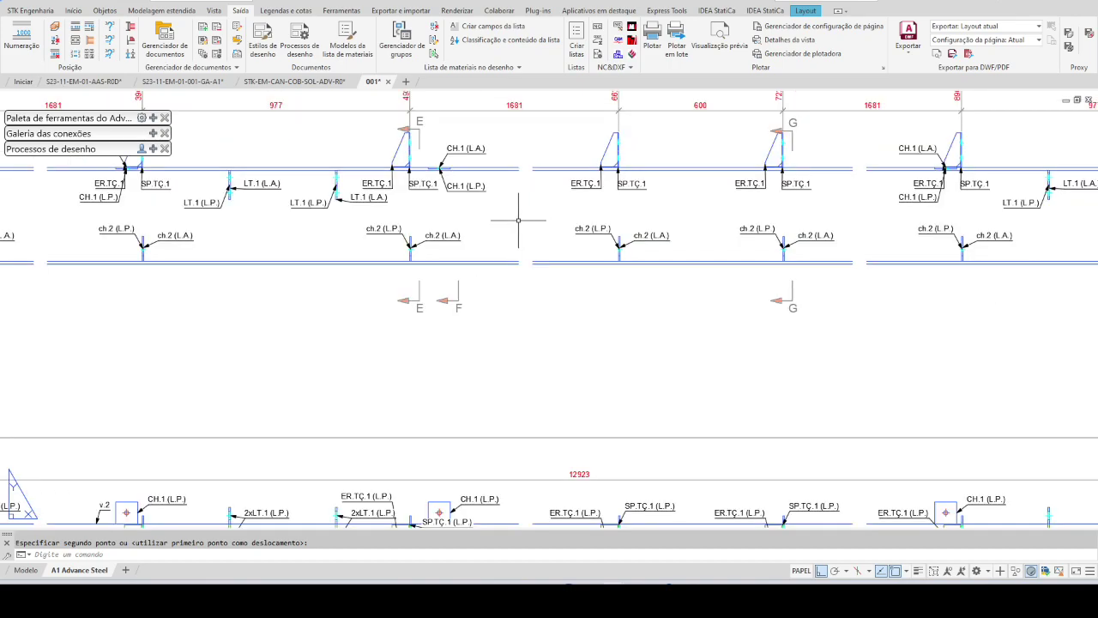
middle_click_drag(519, 219, 539, 309)
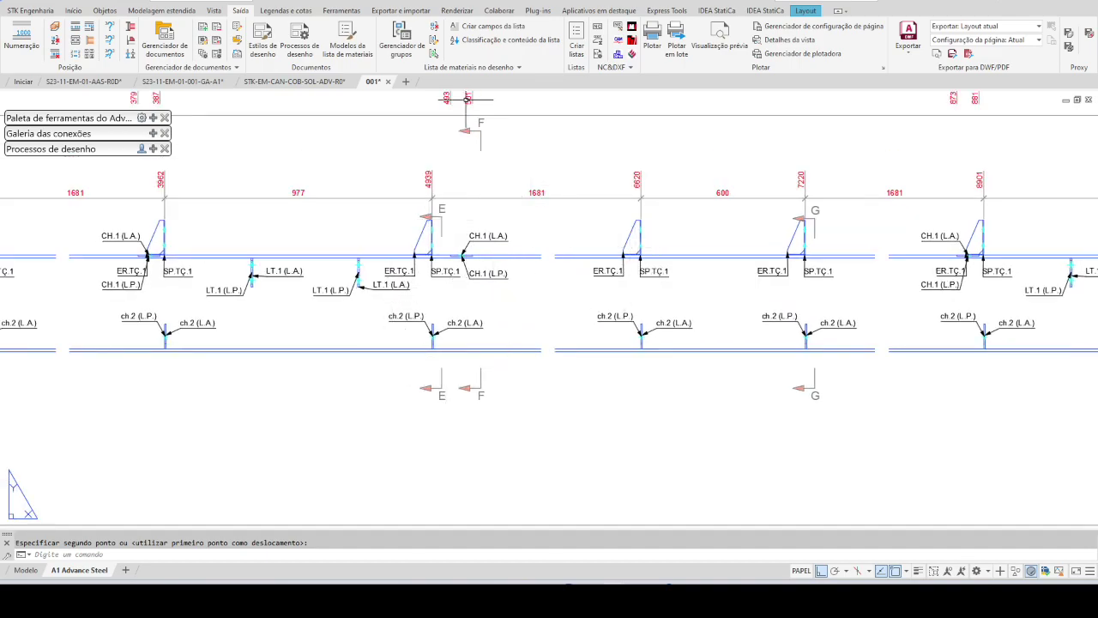
- Tag the beam with a W 360x39.0 profile label and leader at the parallel angle
left_click(286, 10)
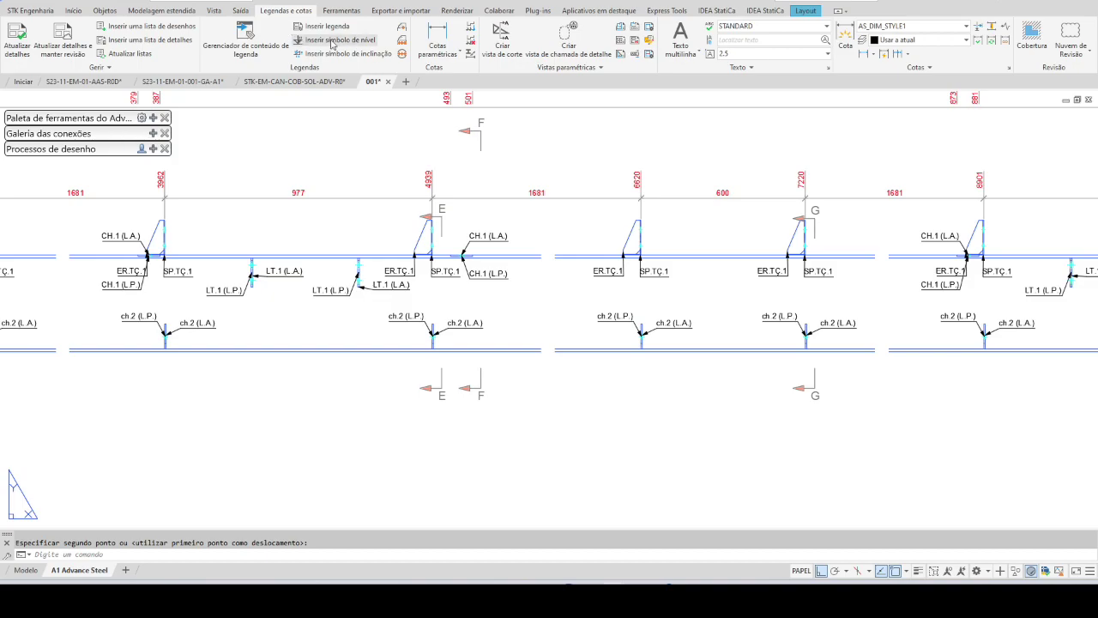
left_click(324, 26)
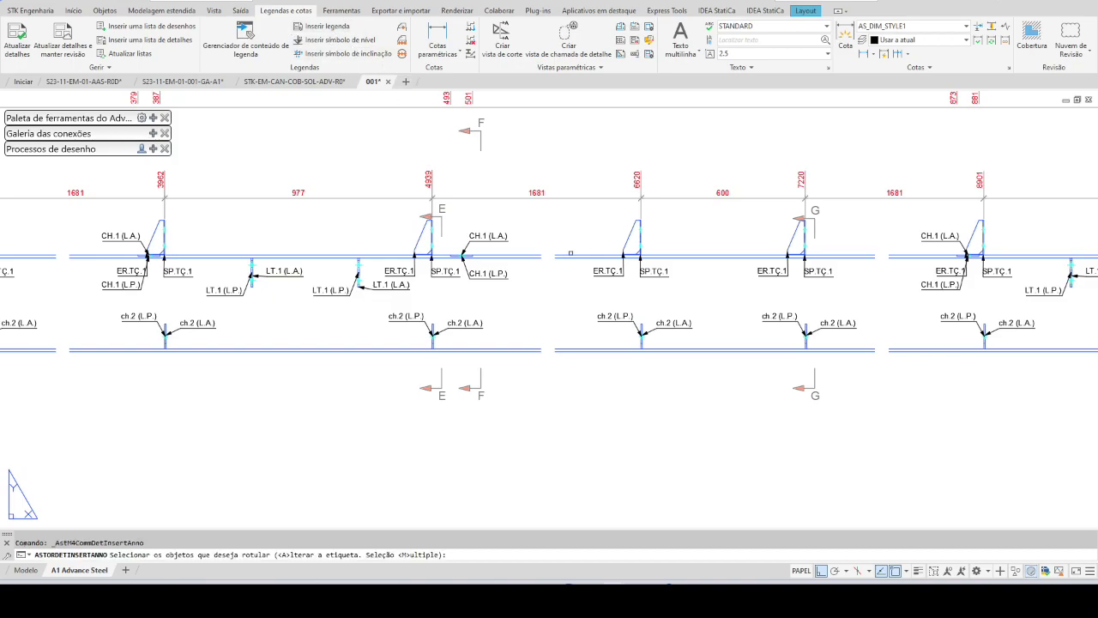
left_click(571, 253)
left_click(556, 256)
left_click(564, 315)
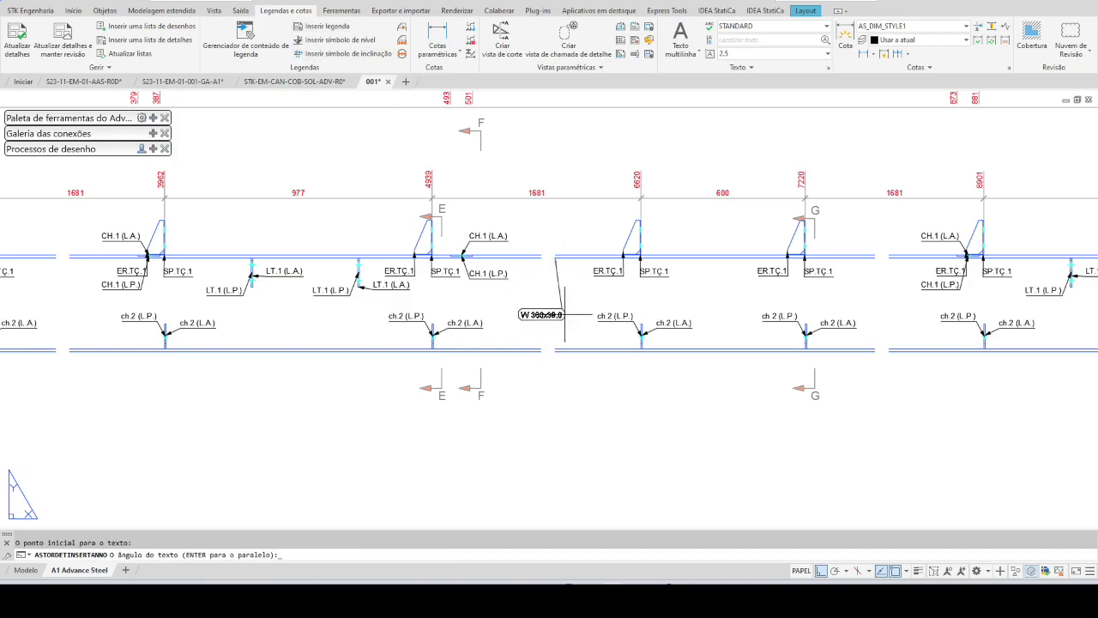
key("Return")
scroll(549, 315, "up", 4)
left_click(540, 309)
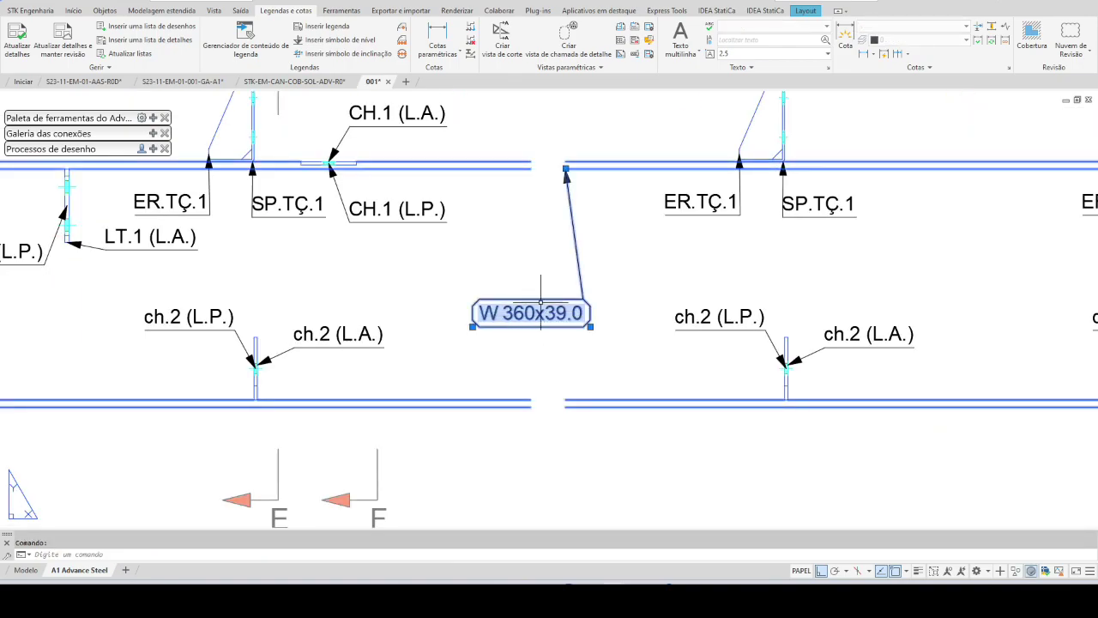
key("Escape")
double_click(567, 313)
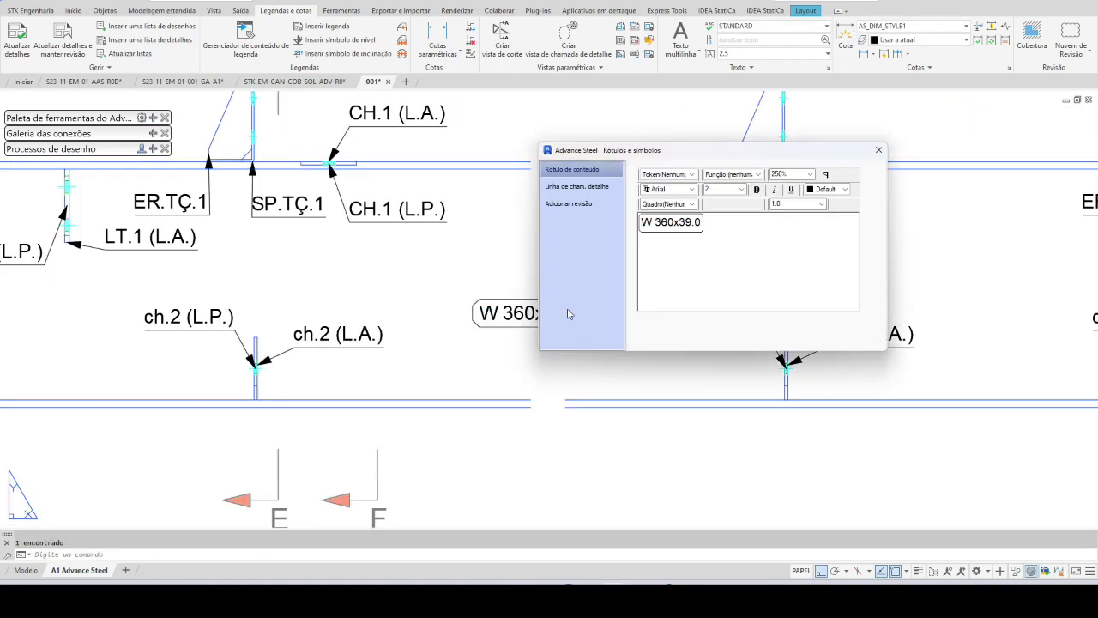
left_click(577, 186)
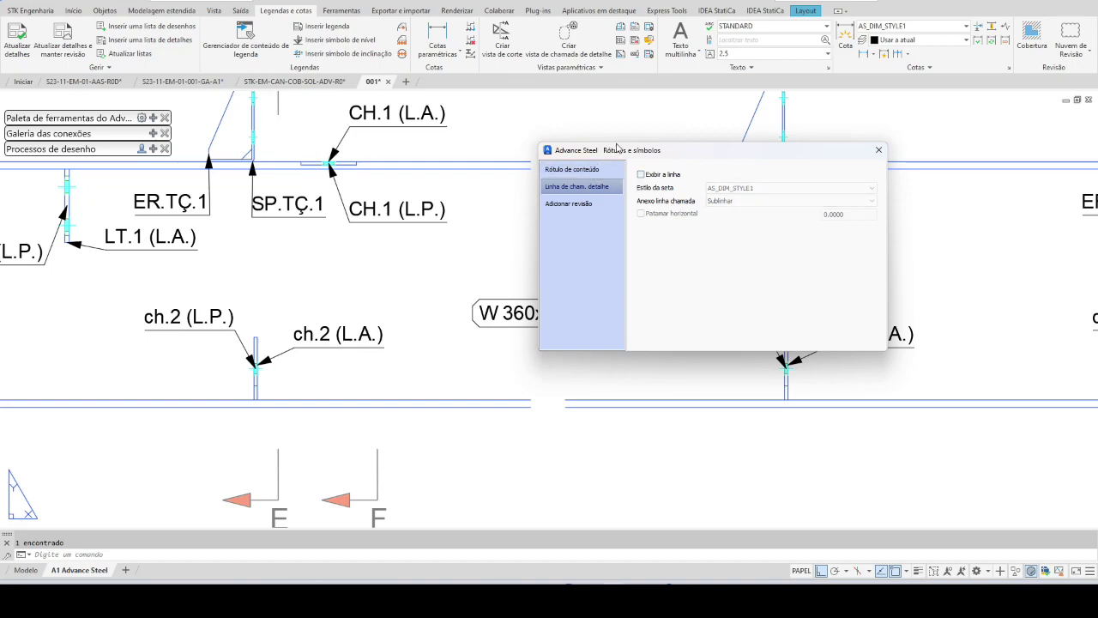
left_click_drag(616, 148, 705, 101)
left_click(660, 123)
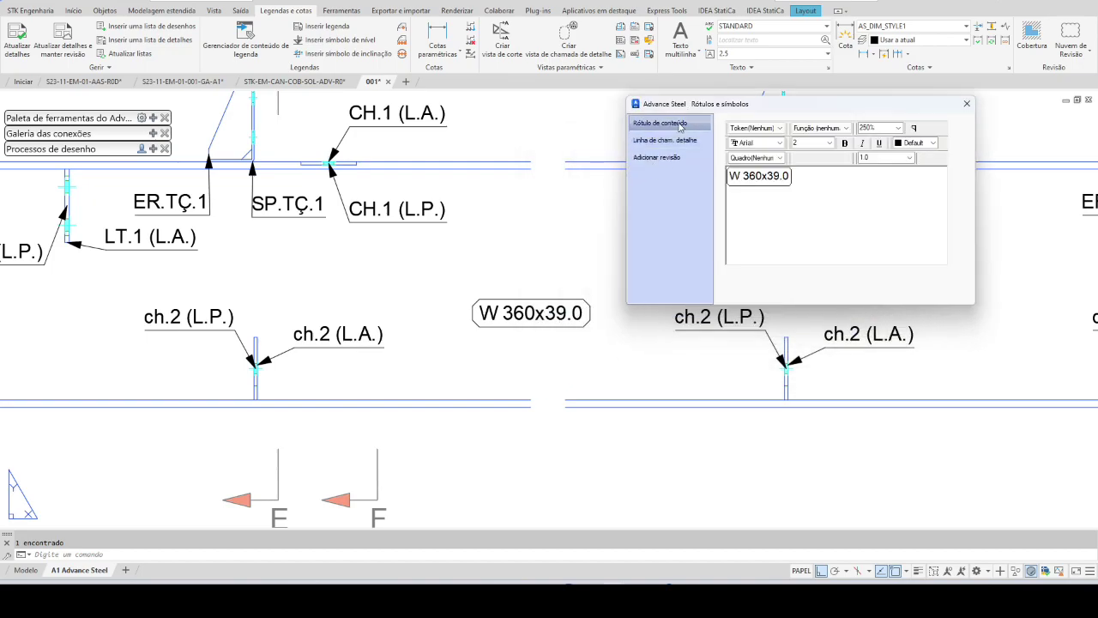
left_click(747, 175)
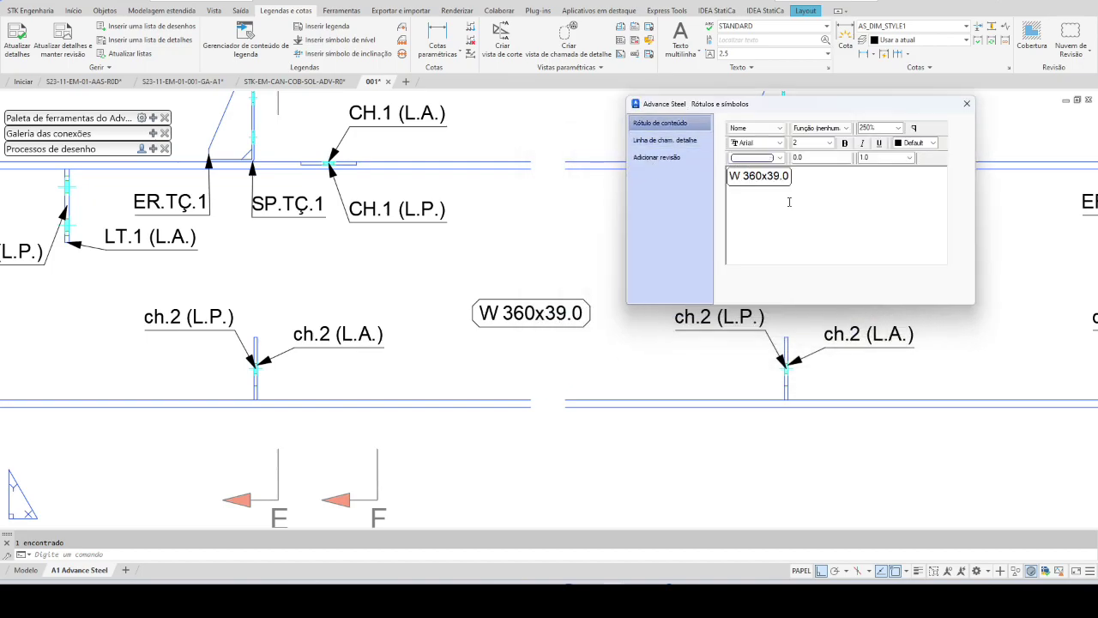
left_click(775, 128)
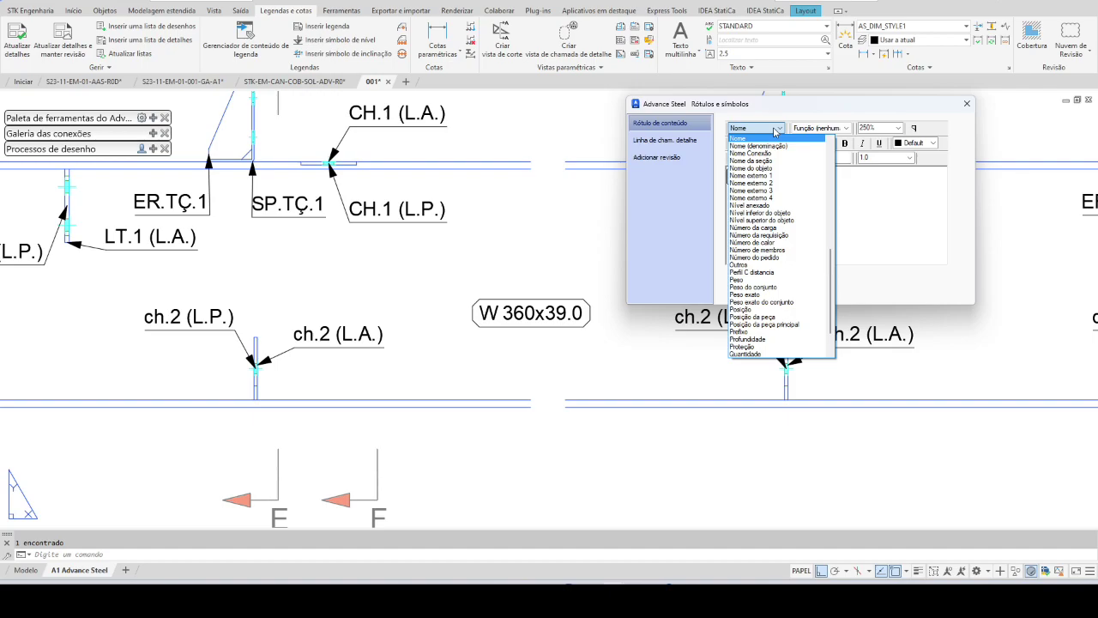
scroll(776, 249, "down", 2)
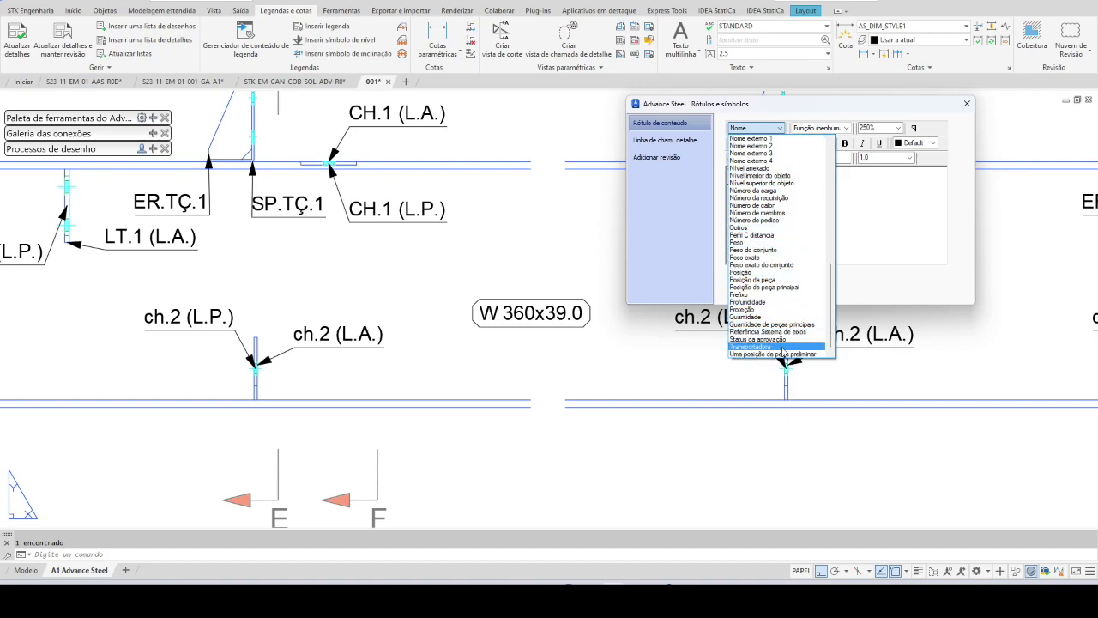
scroll(784, 350, "up", 4)
scroll(784, 352, "up", 4)
scroll(784, 348, "up", 3)
scroll(789, 322, "up", 3)
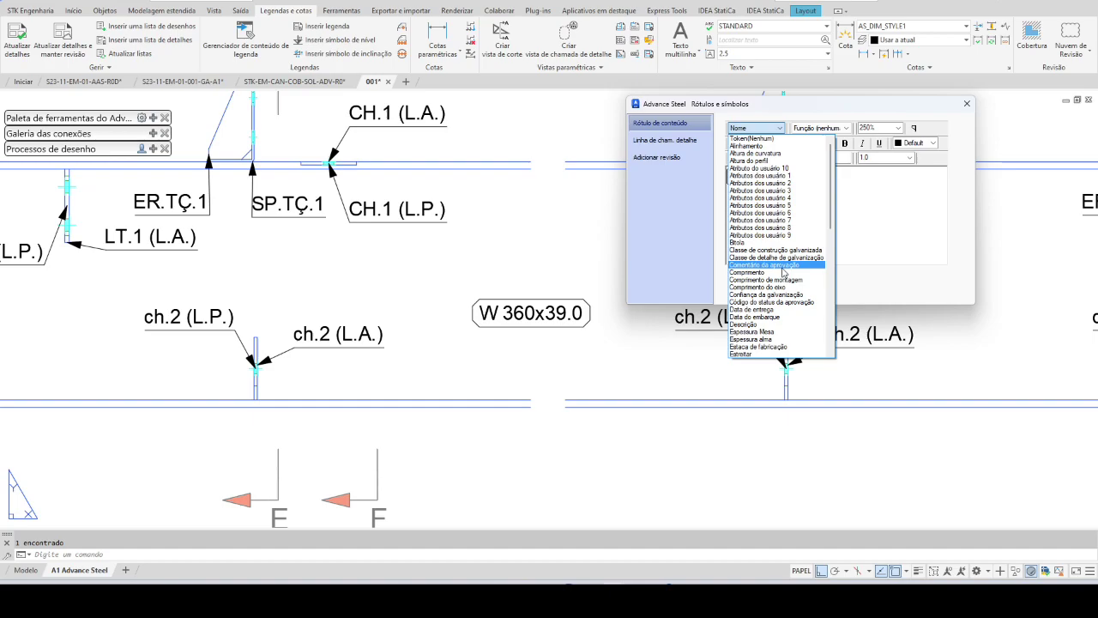
scroll(783, 273, "down", 2)
scroll(783, 273, "down", 2)
scroll(782, 273, "down", 3)
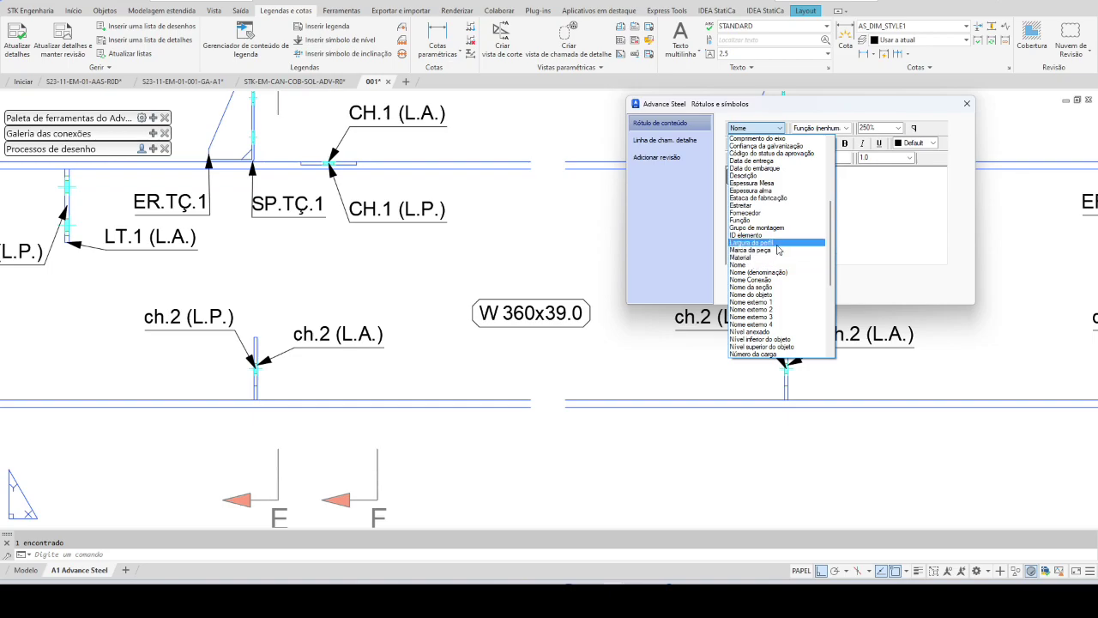
scroll(778, 250, "down", 2)
scroll(778, 250, "down", 2)
scroll(778, 250, "down", 1)
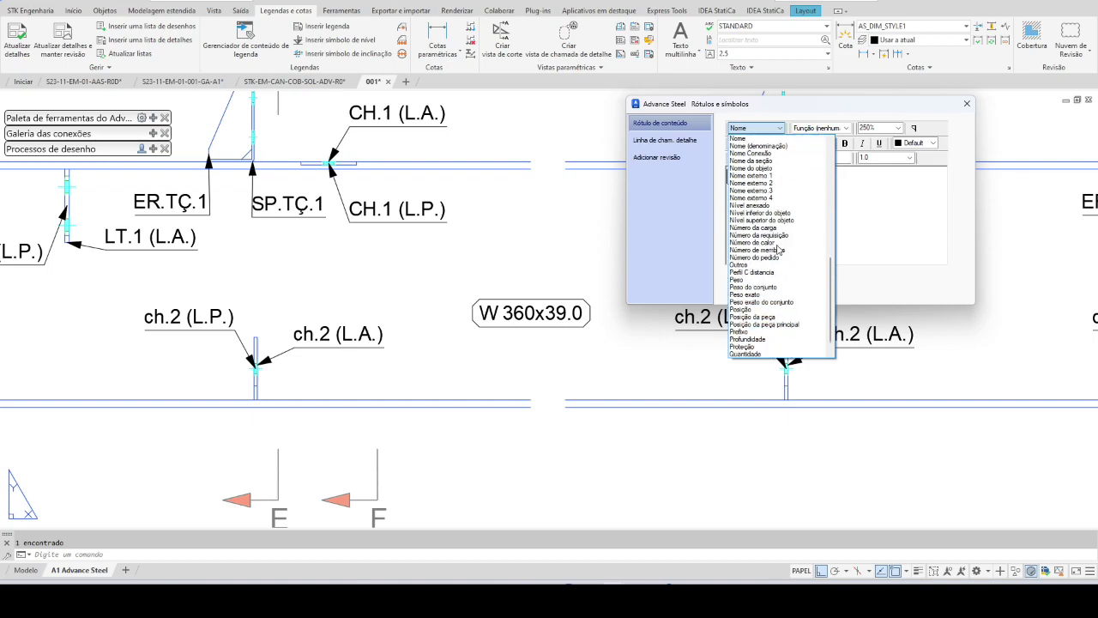
scroll(778, 249, "down", 2)
scroll(778, 250, "down", 1)
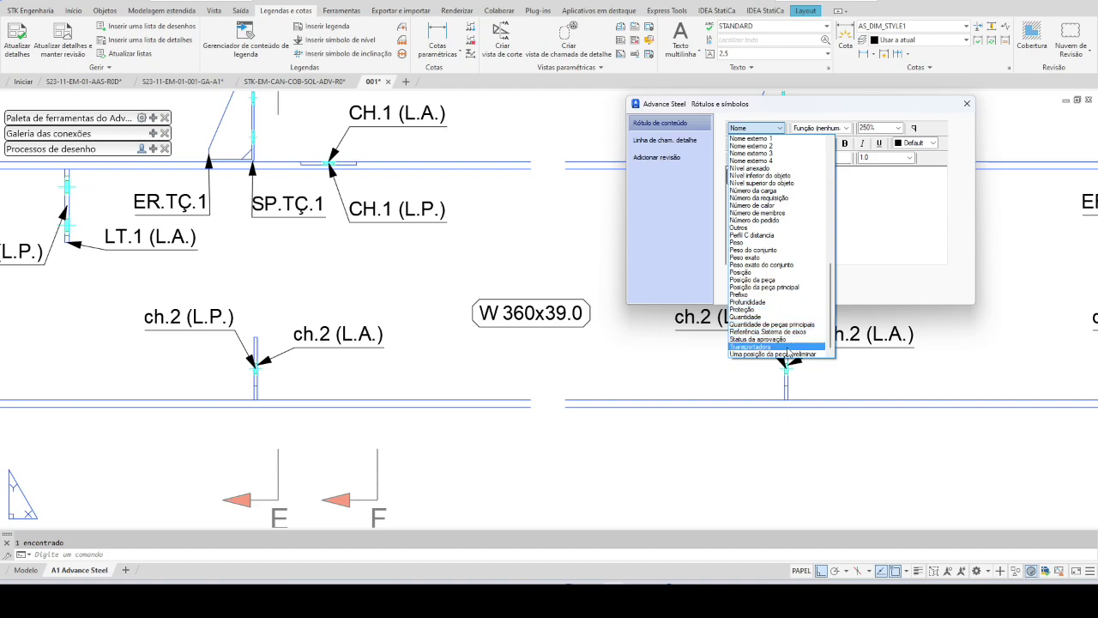
scroll(794, 335, "up", 10)
scroll(811, 316, "up", 8)
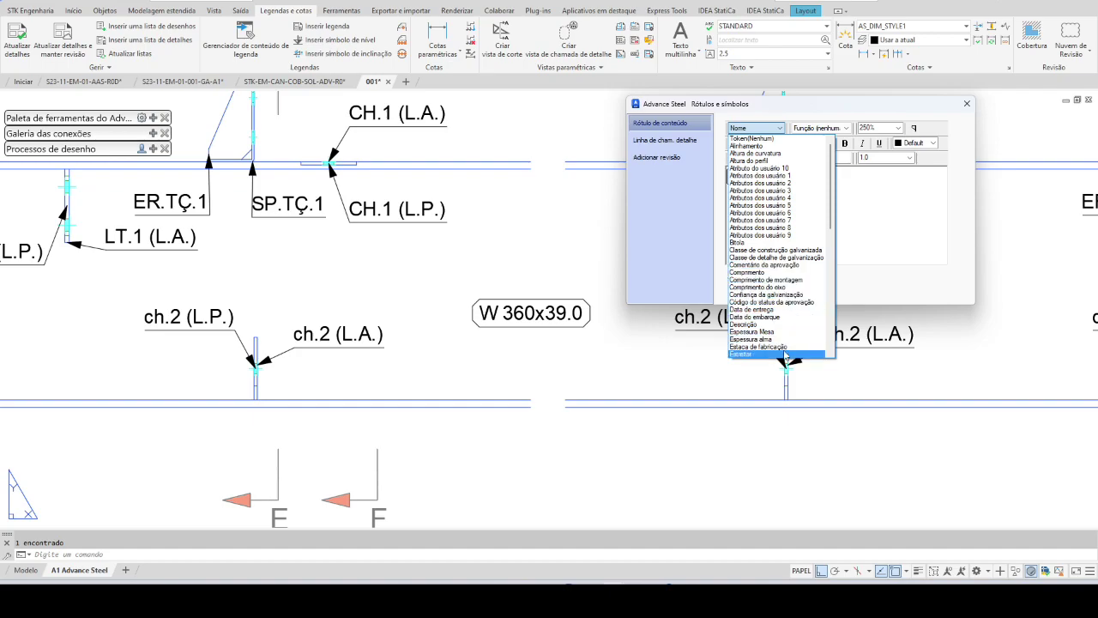
scroll(787, 301, "down", 2)
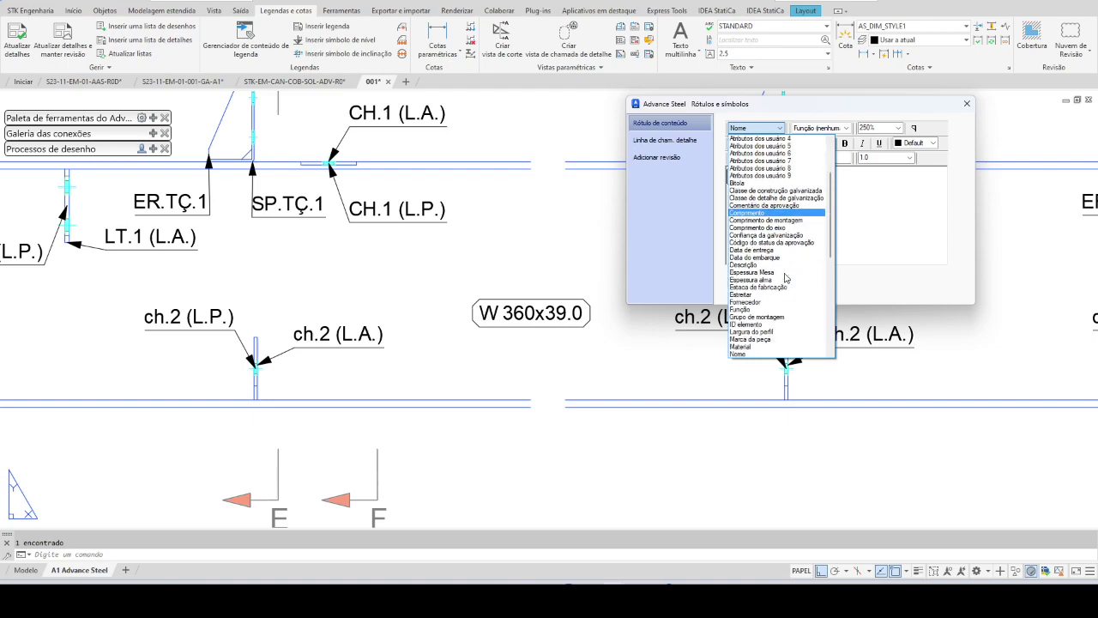
scroll(786, 287, "down", 2)
scroll(785, 277, "down", 3)
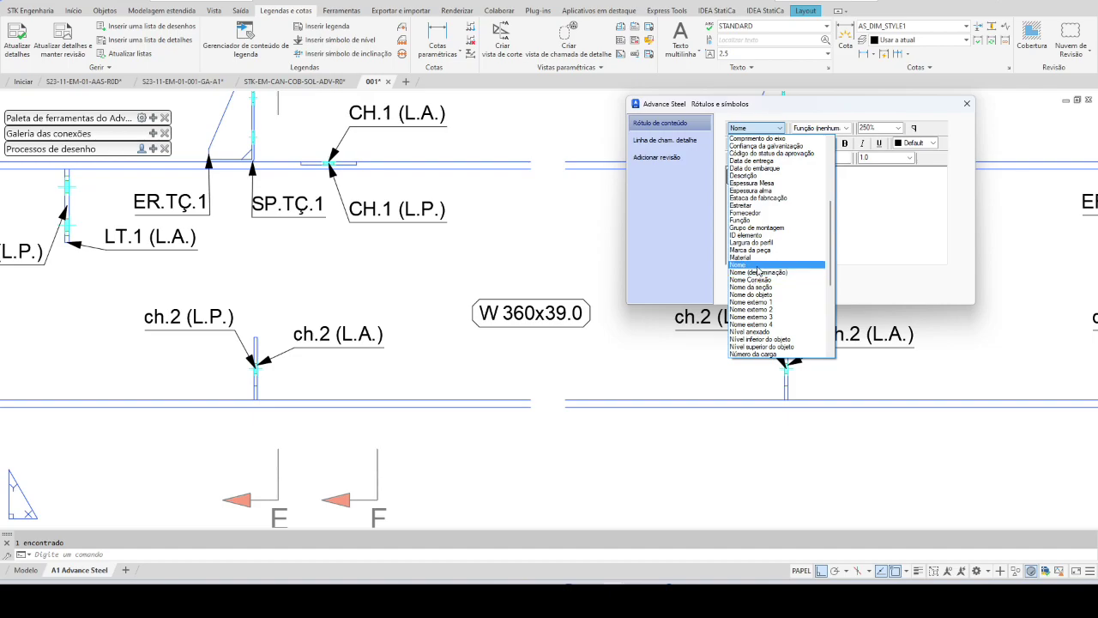
scroll(757, 271, "up", 2)
scroll(758, 271, "up", 3)
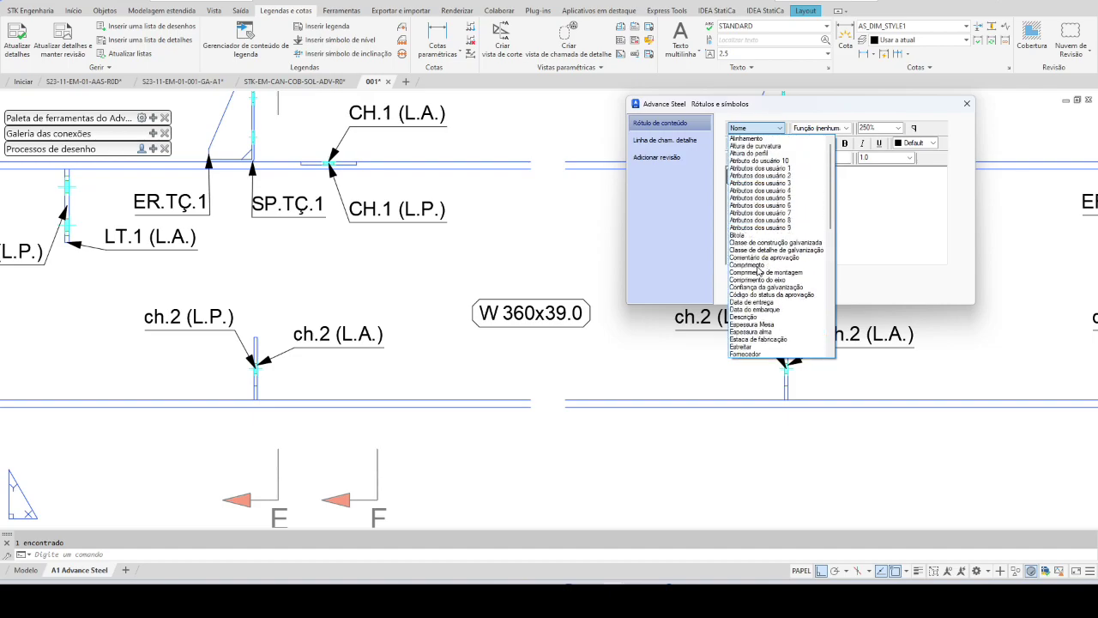
scroll(757, 271, "up", 2)
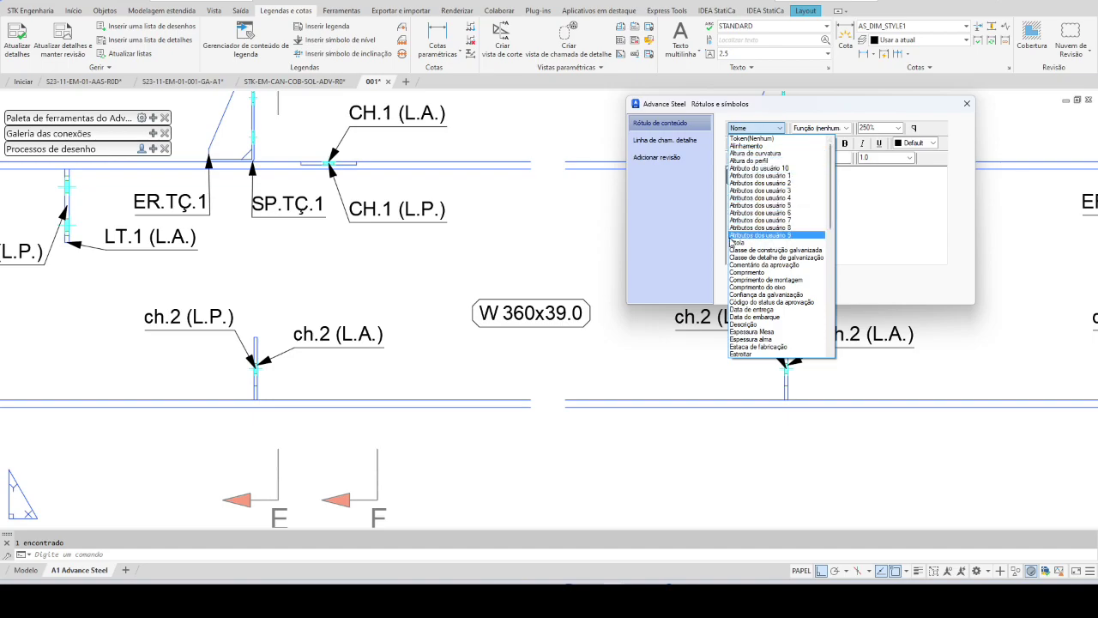
key("Escape")
- Set the red beam's User attribute 1 to TESTE in the 3D model
left_click(294, 82)
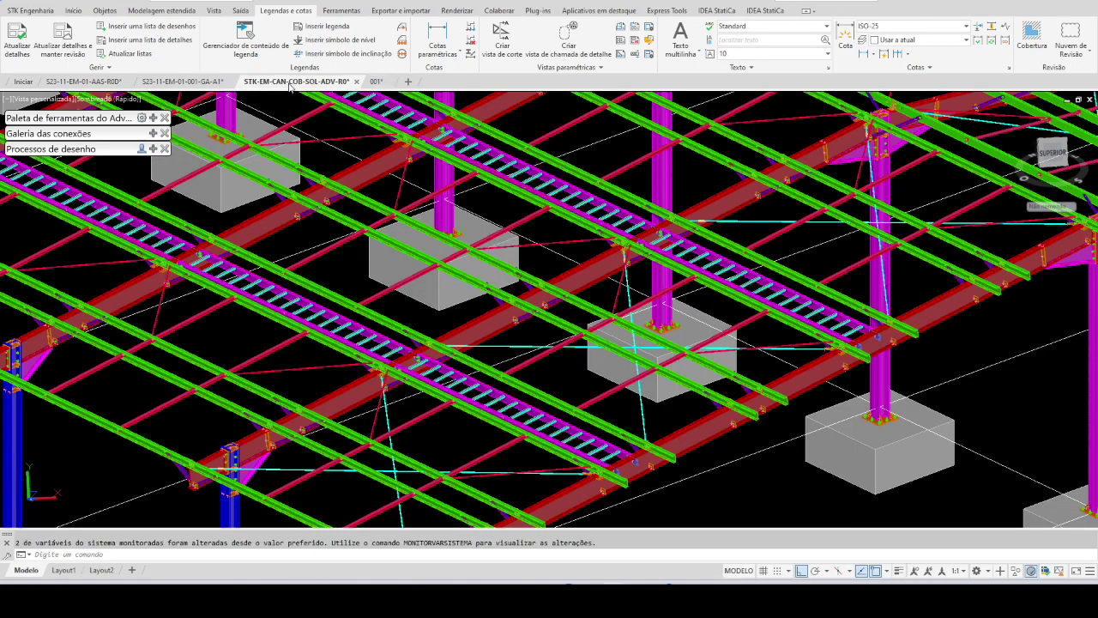
scroll(533, 397, "up", 2)
scroll(533, 397, "up", 1)
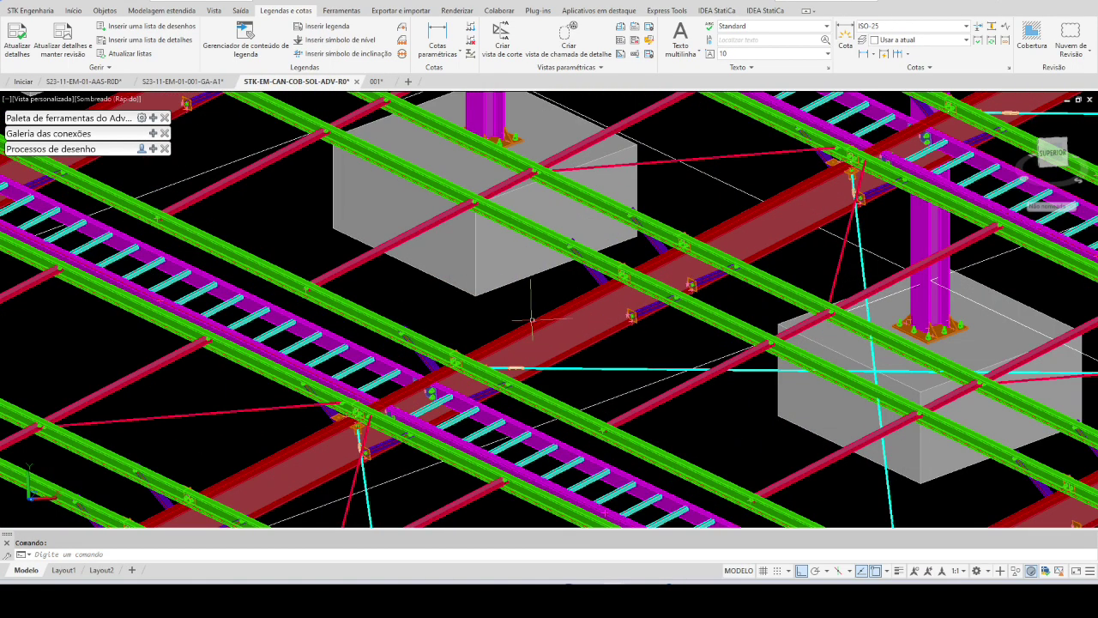
double_click(599, 317)
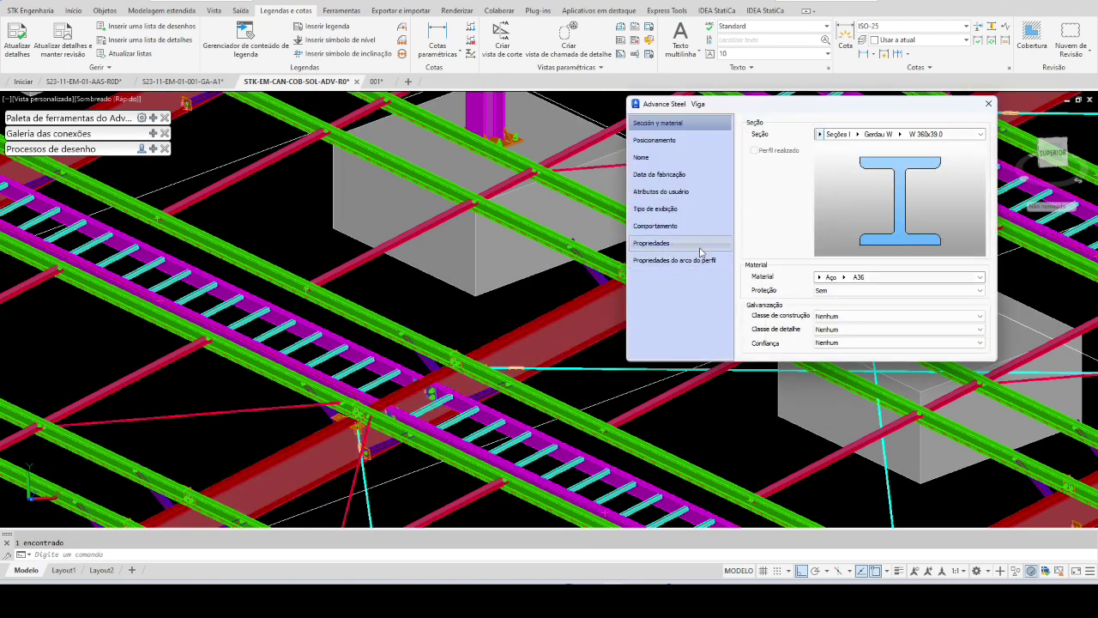
left_click(697, 192)
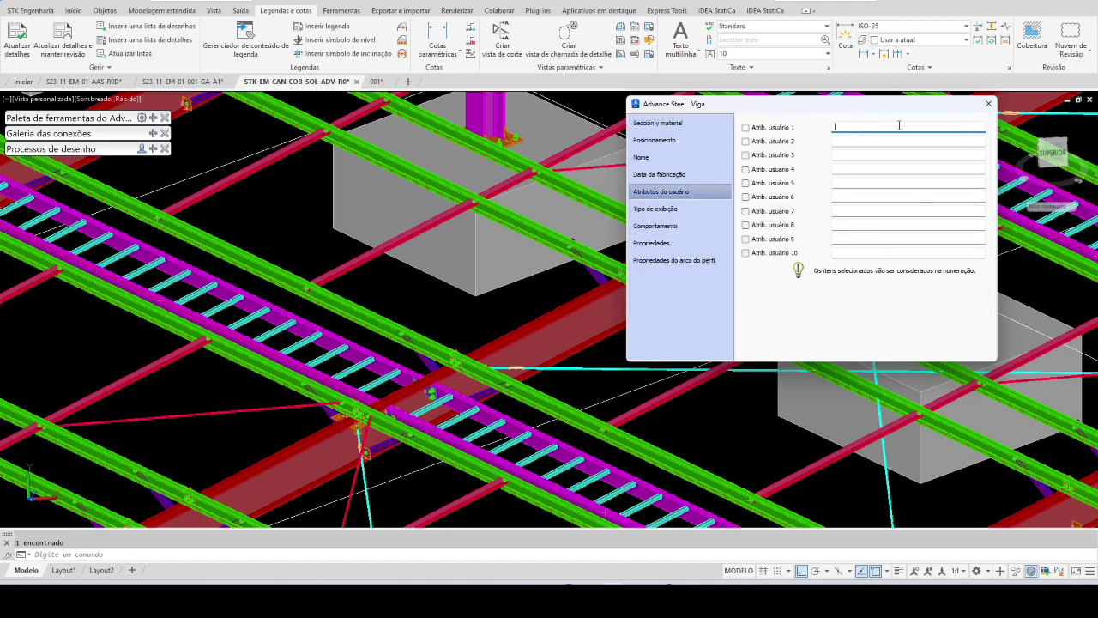
type("TESTE")
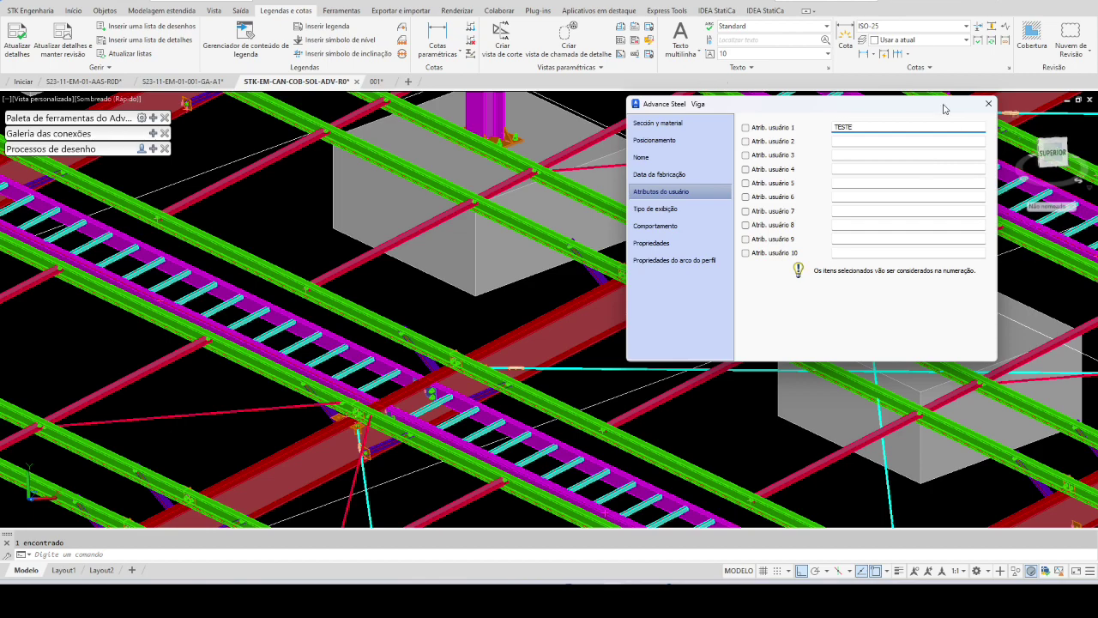
key("Escape")
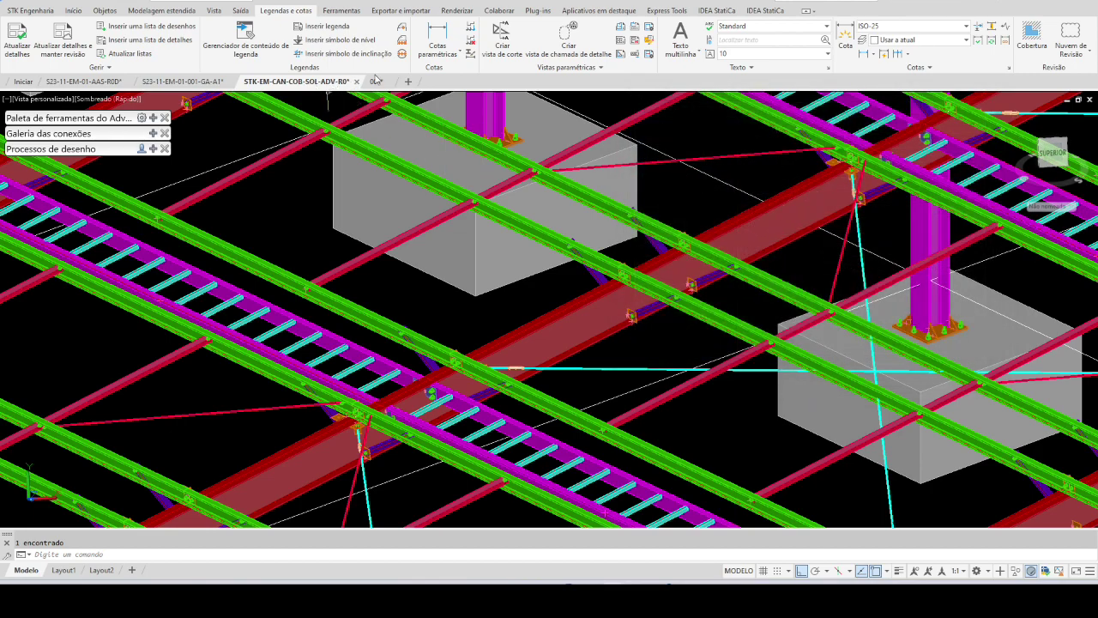
- Update the detail view of drawing 001 from the model
left_click(376, 81)
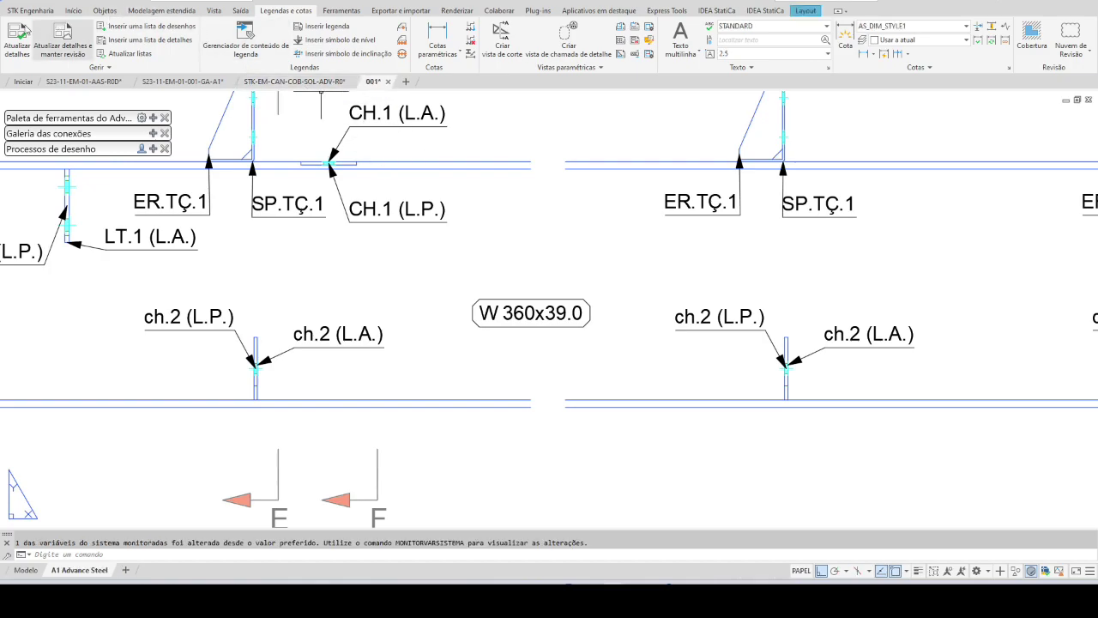
left_click(17, 39)
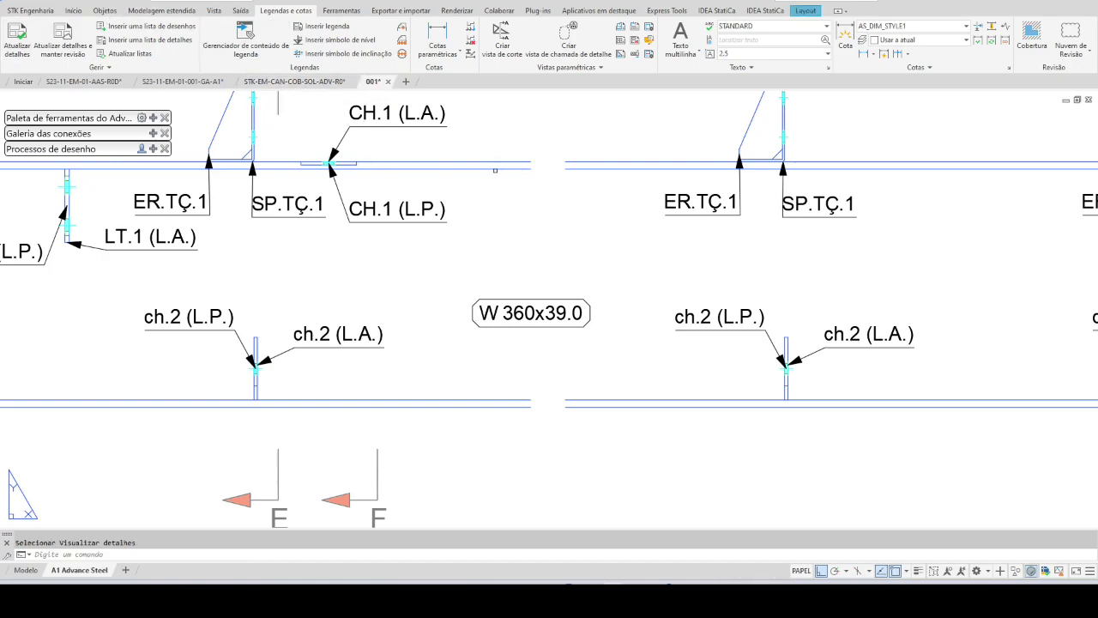
left_click(495, 167)
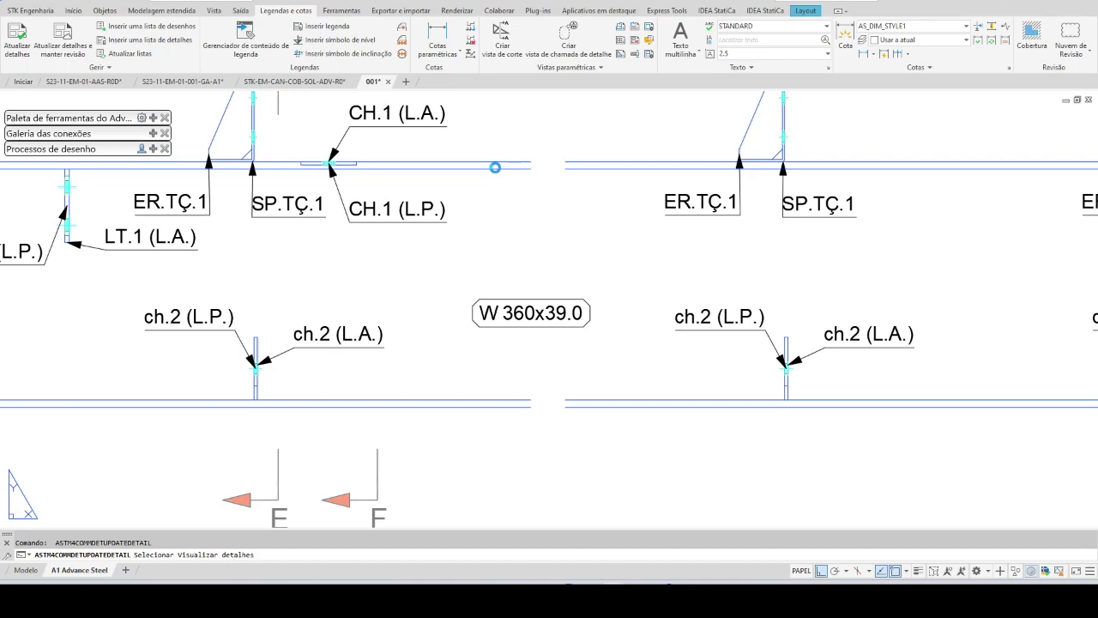
left_click(495, 167)
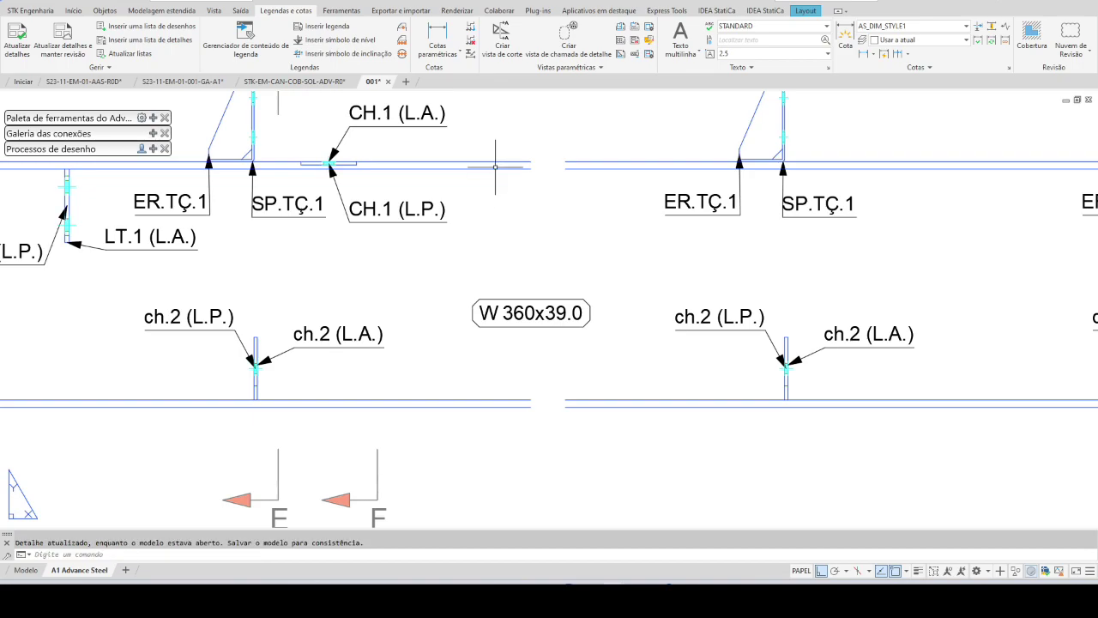
- Add the user attribute token to the W 360x39.0 label so it shows TESTE
double_click(531, 314)
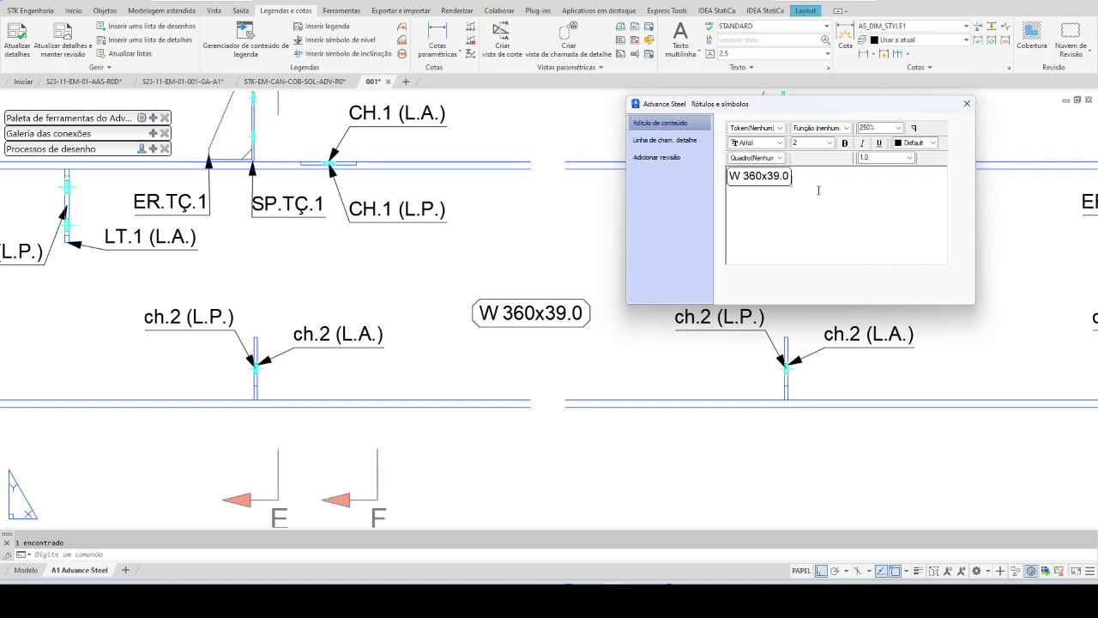
left_click(755, 128)
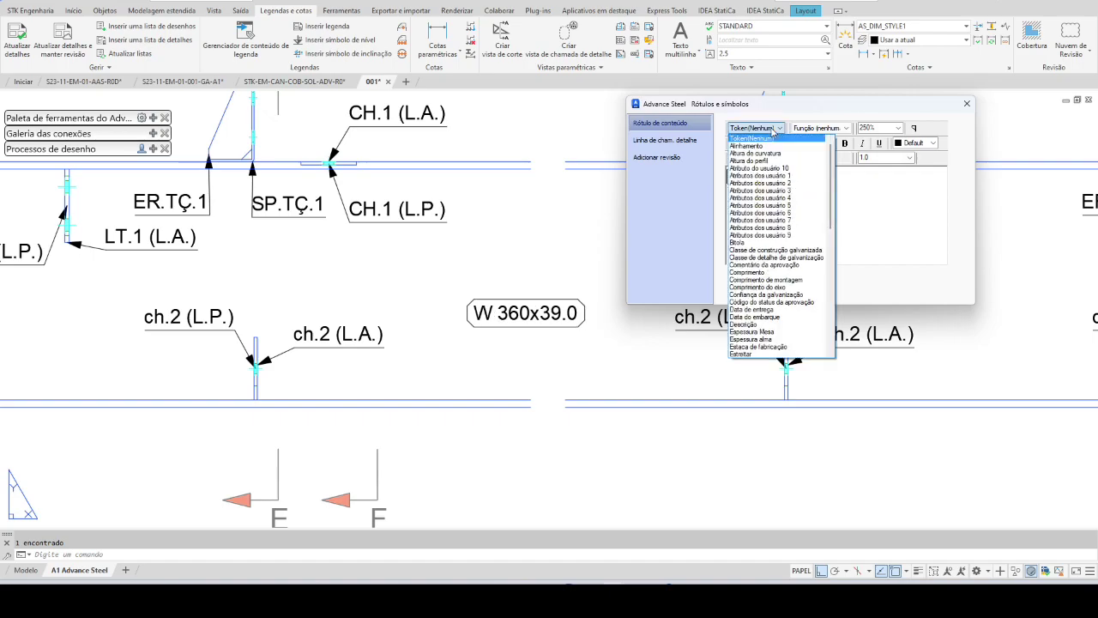
left_click(790, 176)
left_click_drag(837, 187, 798, 190)
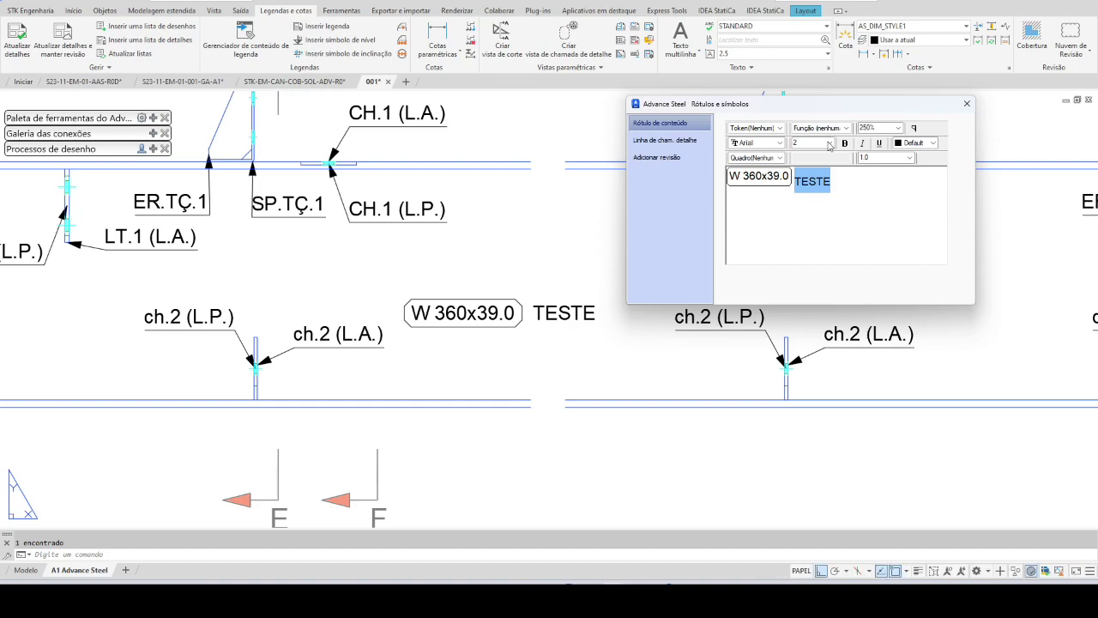
key("Escape")
- Move the label below the lower beam, between section marks E and F
left_click(463, 317)
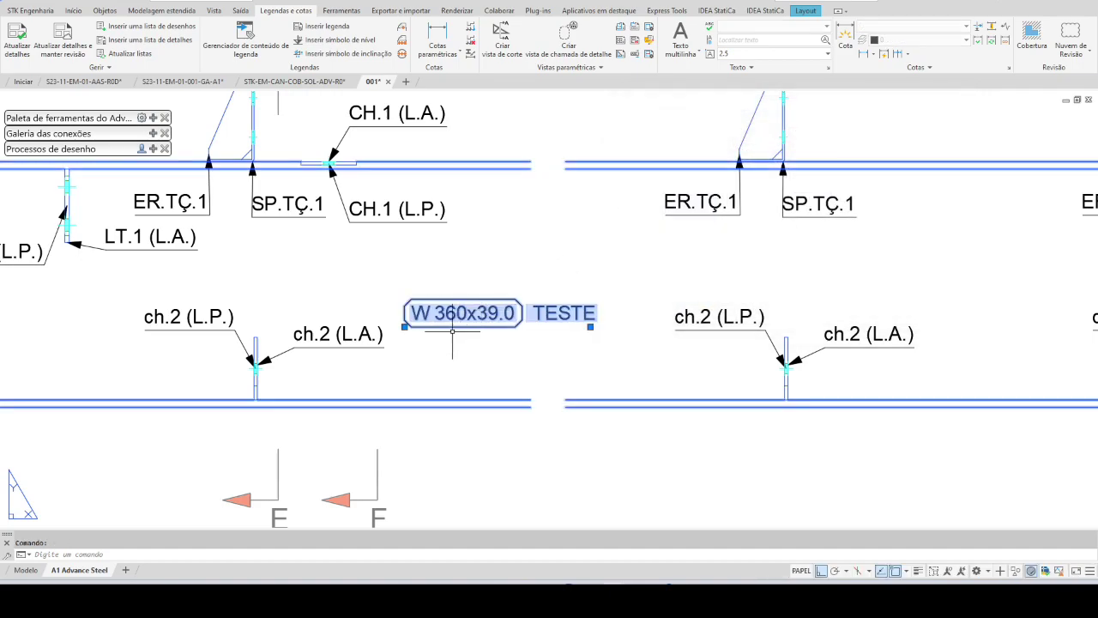
left_click(396, 320)
key("Escape")
scroll(506, 266, "down", 5)
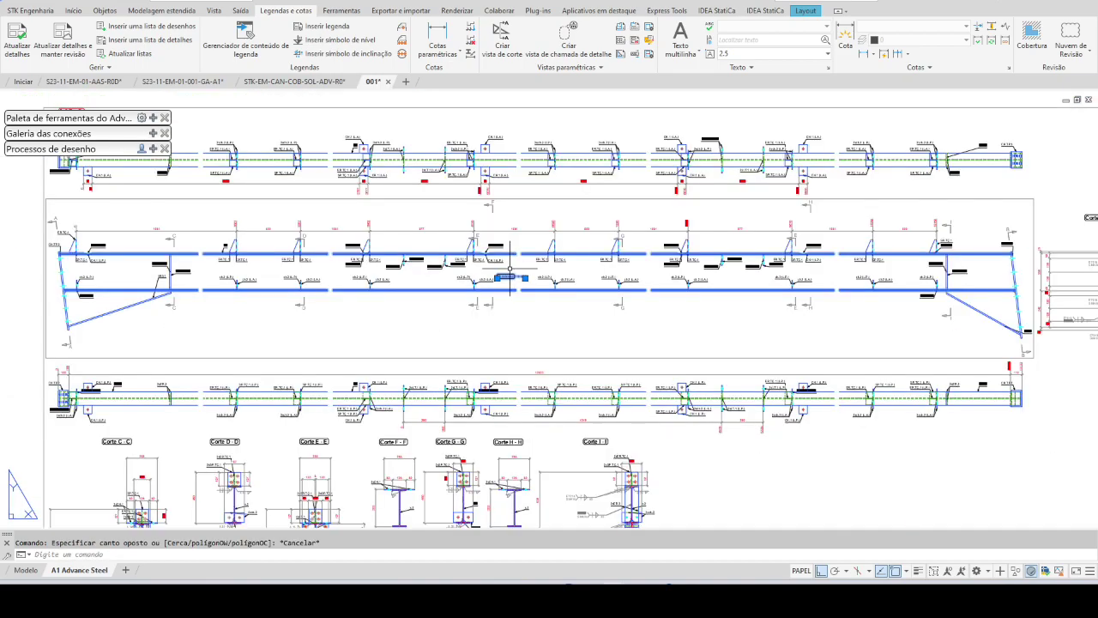
scroll(509, 271, "up", 5)
left_click(477, 289)
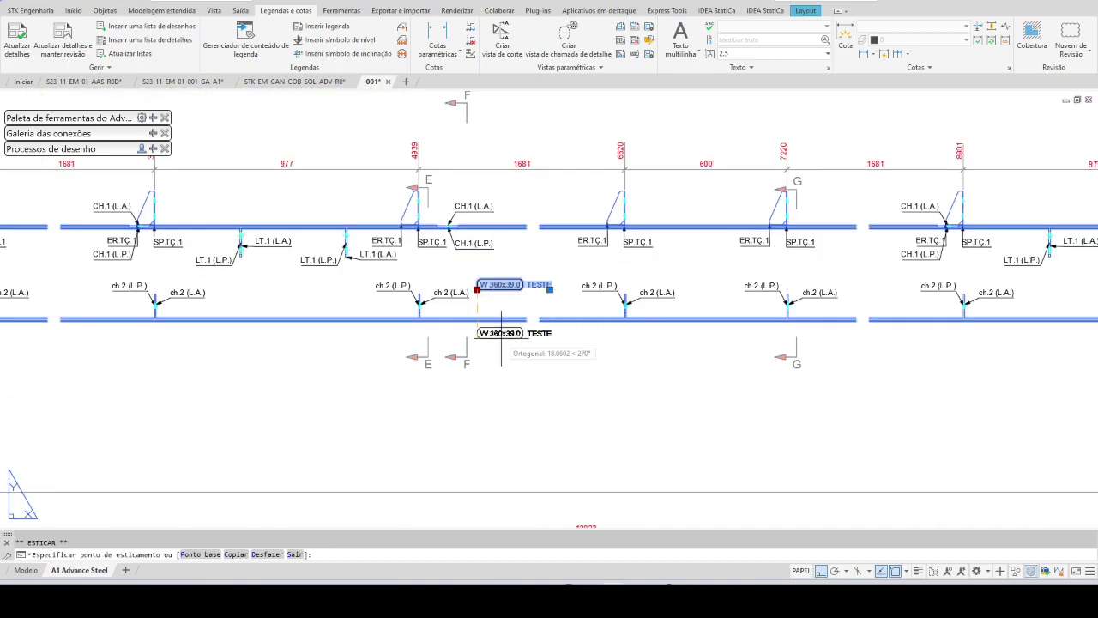
left_click(513, 340)
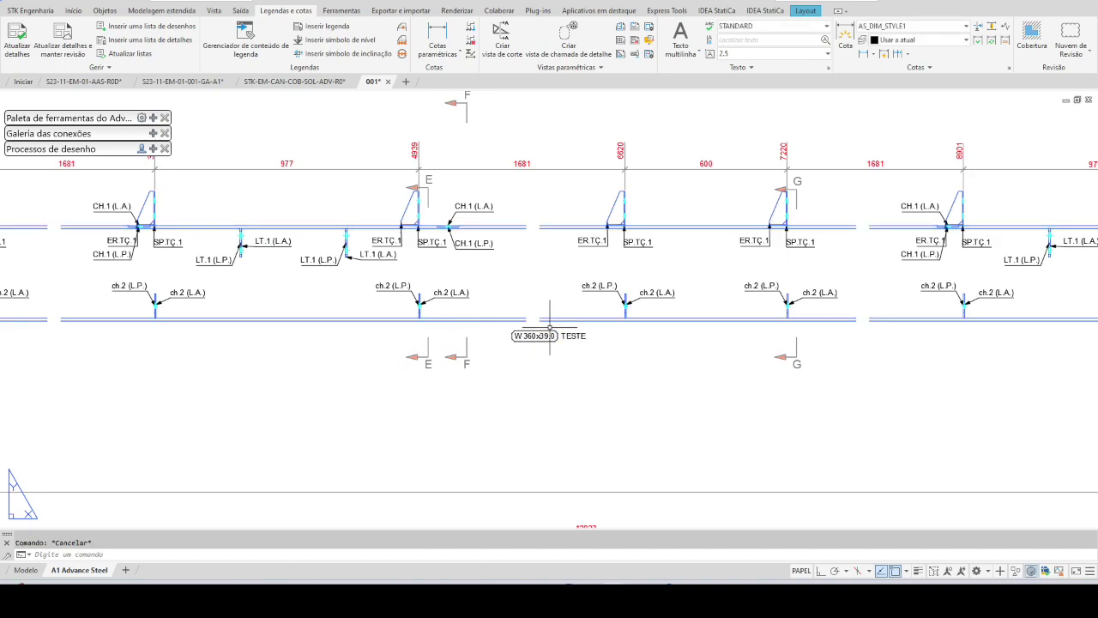
- Replace TESTE in the label with the Comprimento length field followed by mm
double_click(541, 335)
double_click(828, 181)
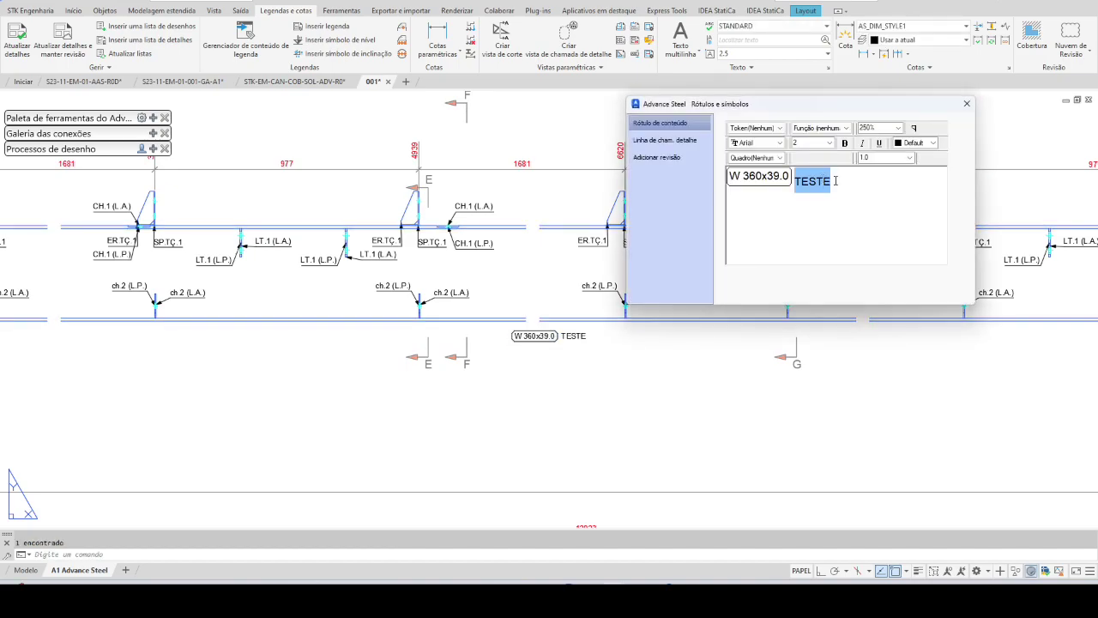
left_click(754, 128)
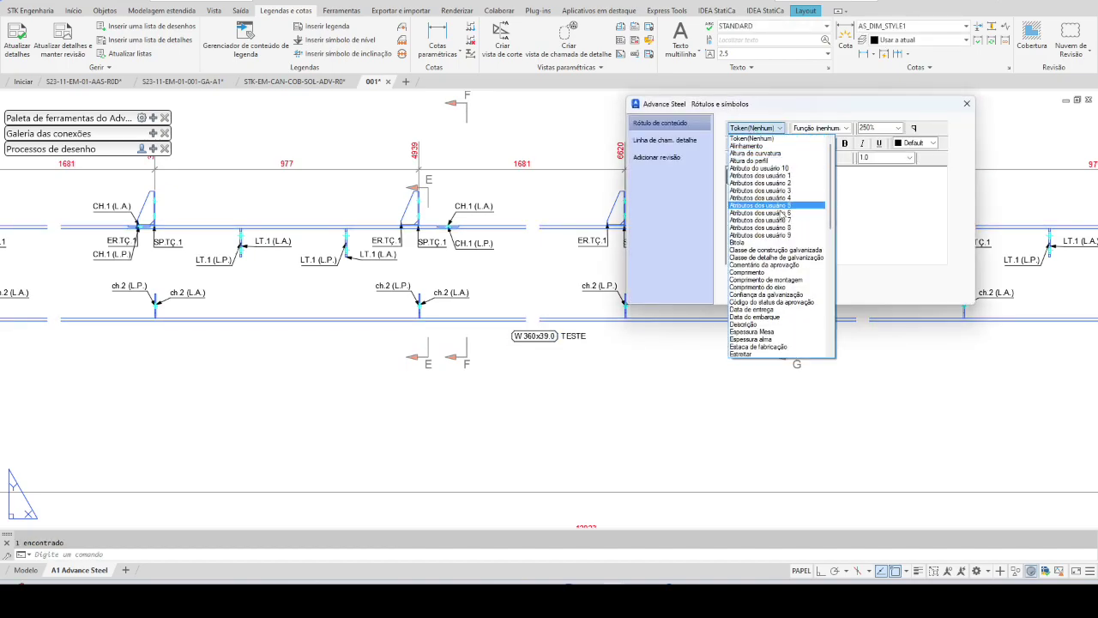
left_click(780, 273)
left_click(856, 185)
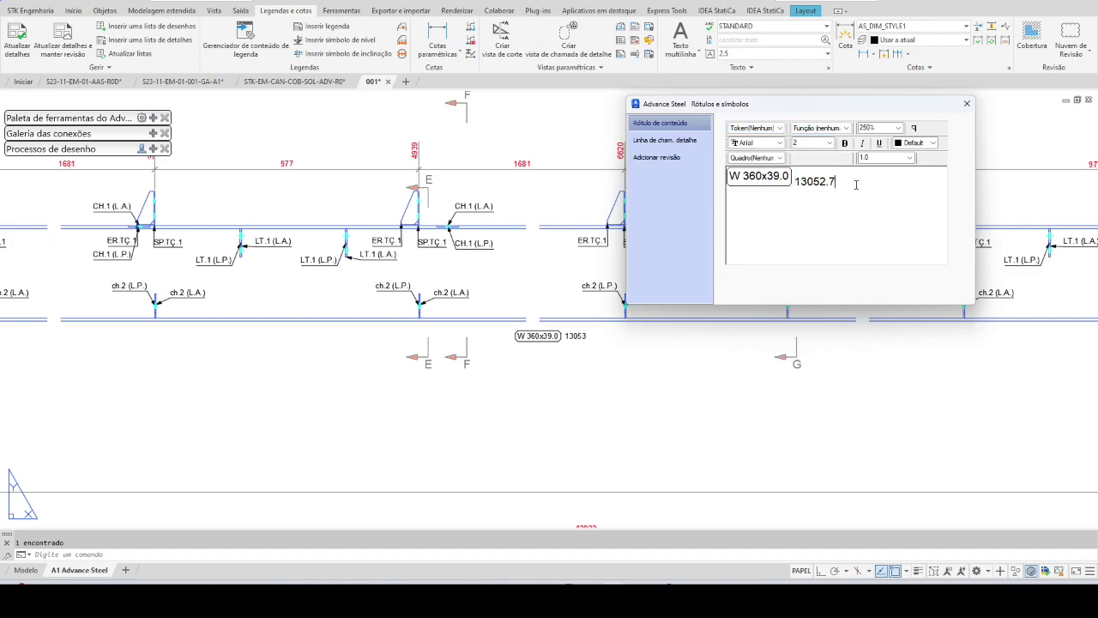
type("mm")
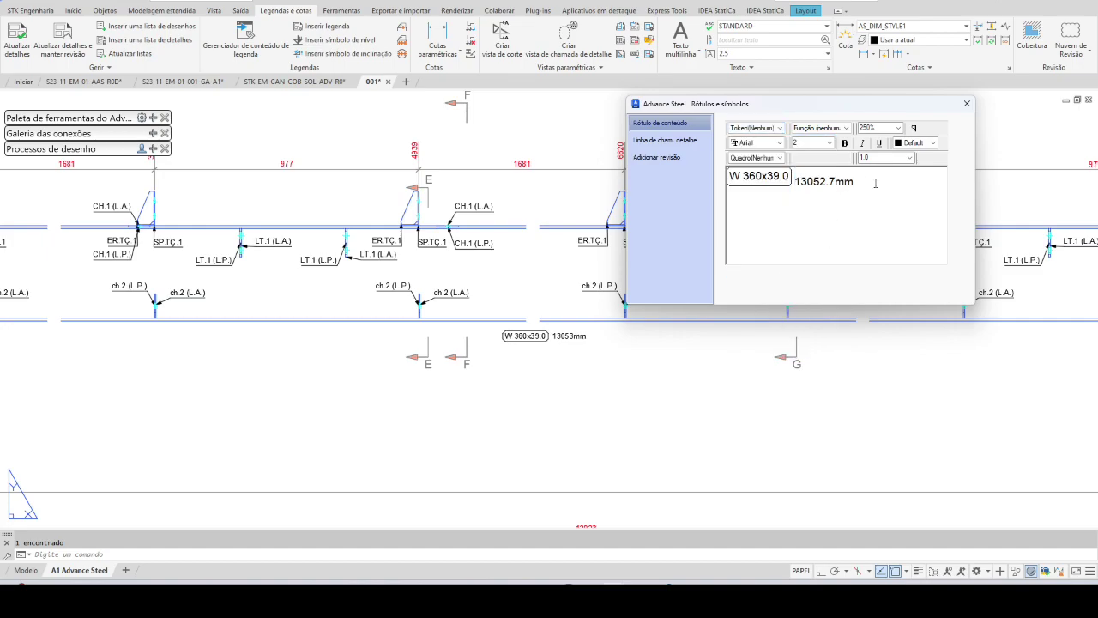
key("Return")
- Add the Peso do conjunto weight on a second line, showing 624.74 kg
left_click(779, 128)
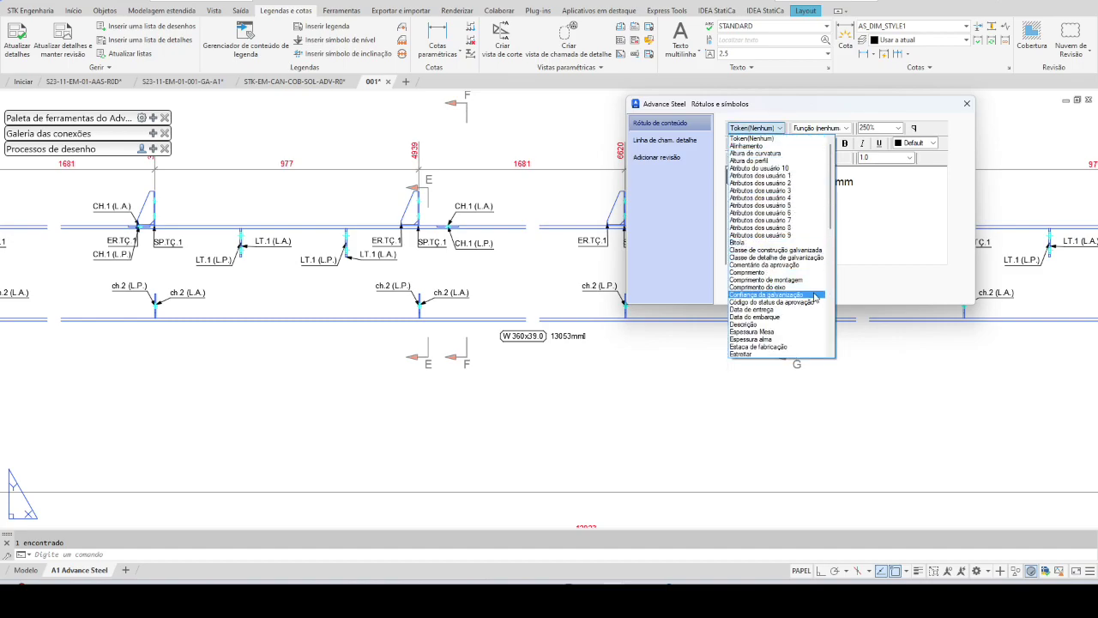
scroll(785, 330, "down", 3)
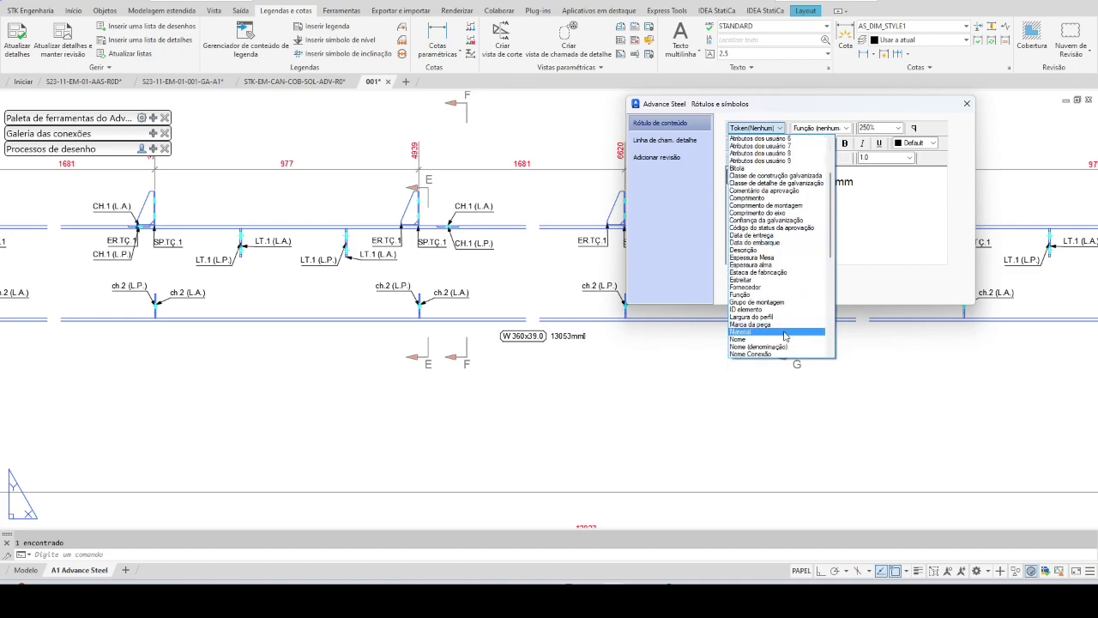
scroll(785, 334, "down", 3)
scroll(786, 330, "down", 2)
scroll(789, 326, "down", 3)
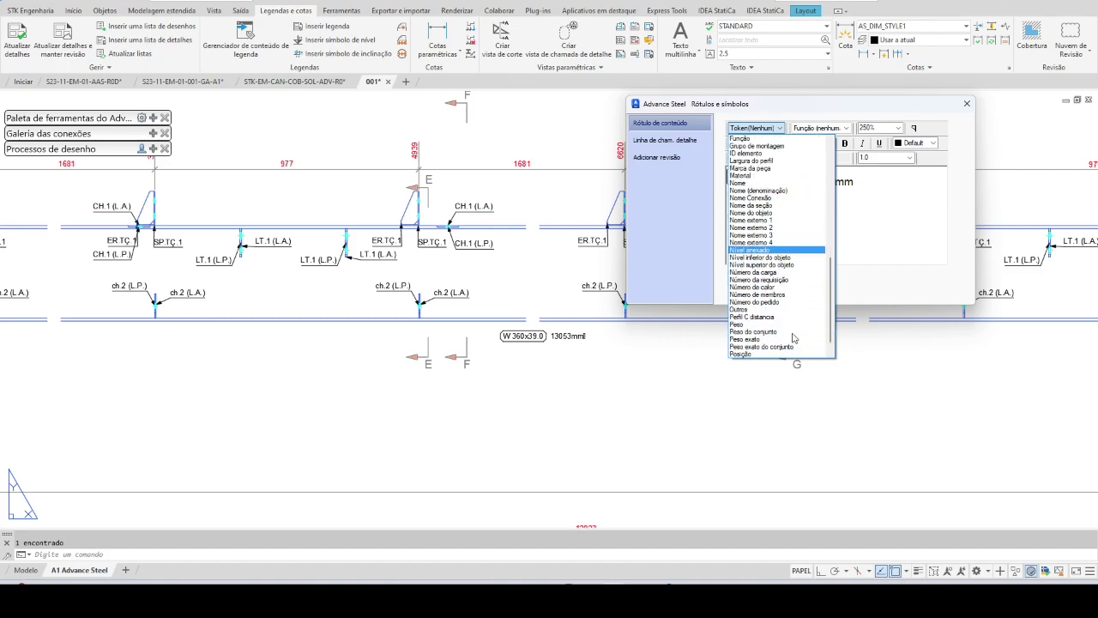
scroll(795, 320, "down", 2)
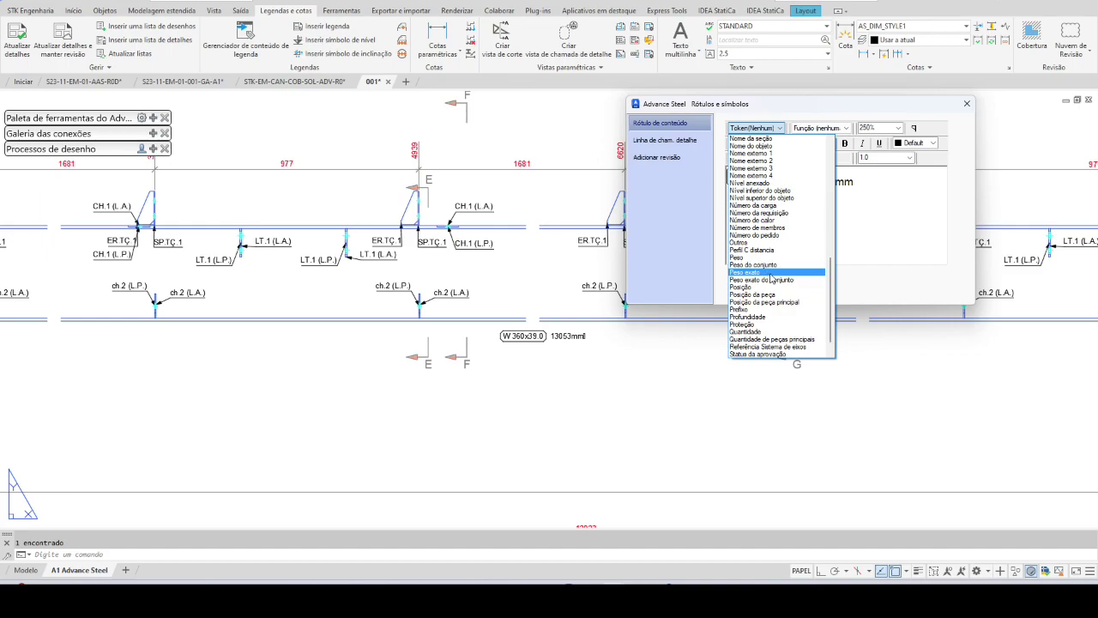
left_click(776, 264)
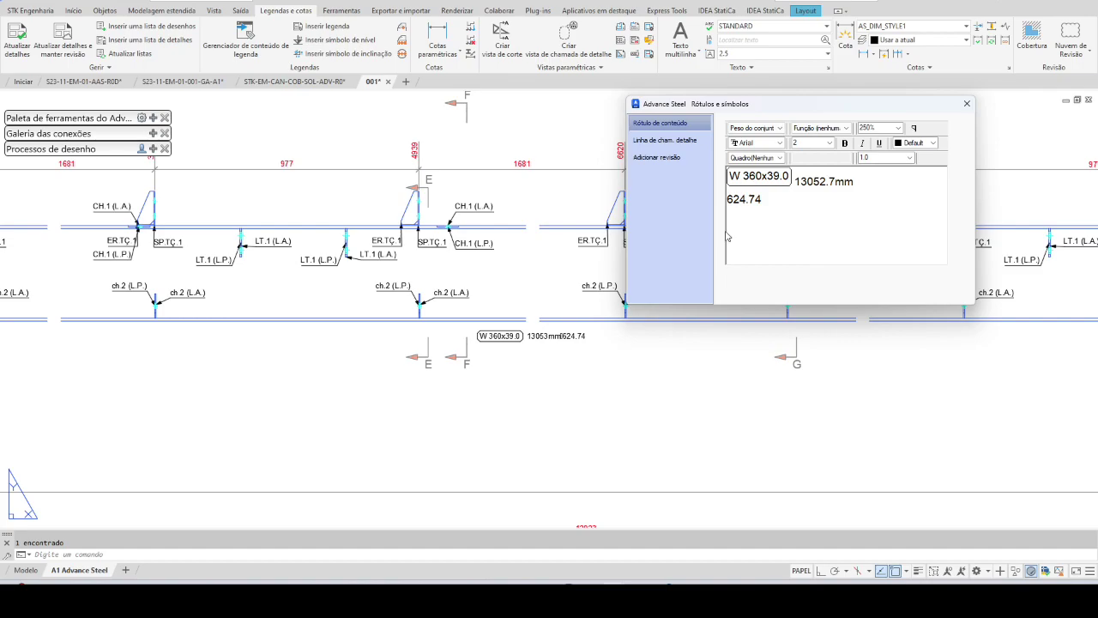
left_click(865, 181)
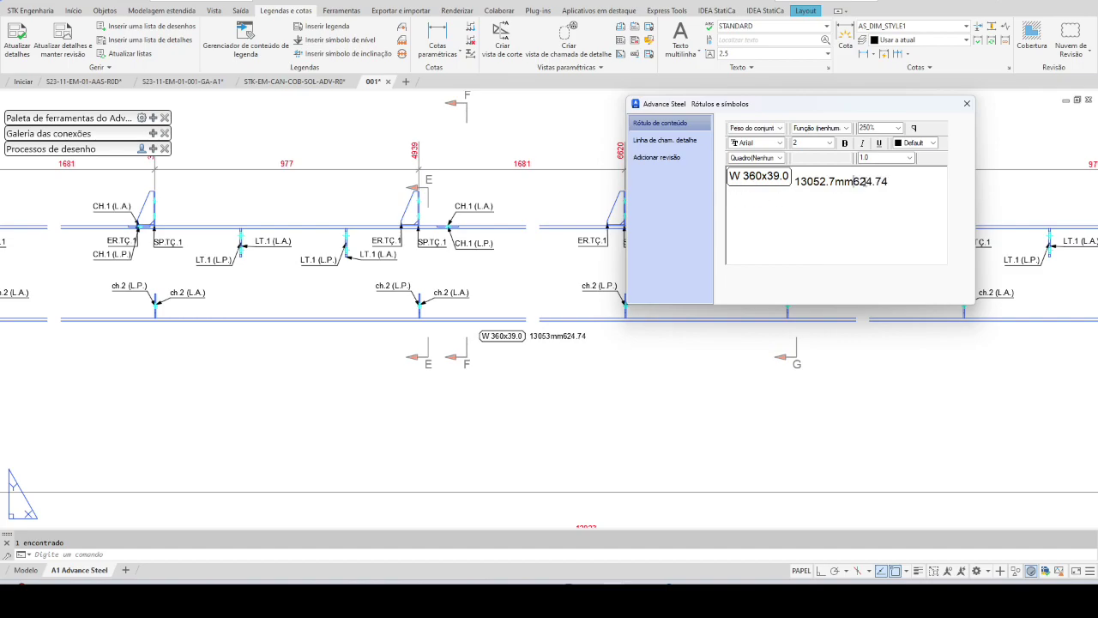
key("Return")
left_click(807, 204)
type("kg")
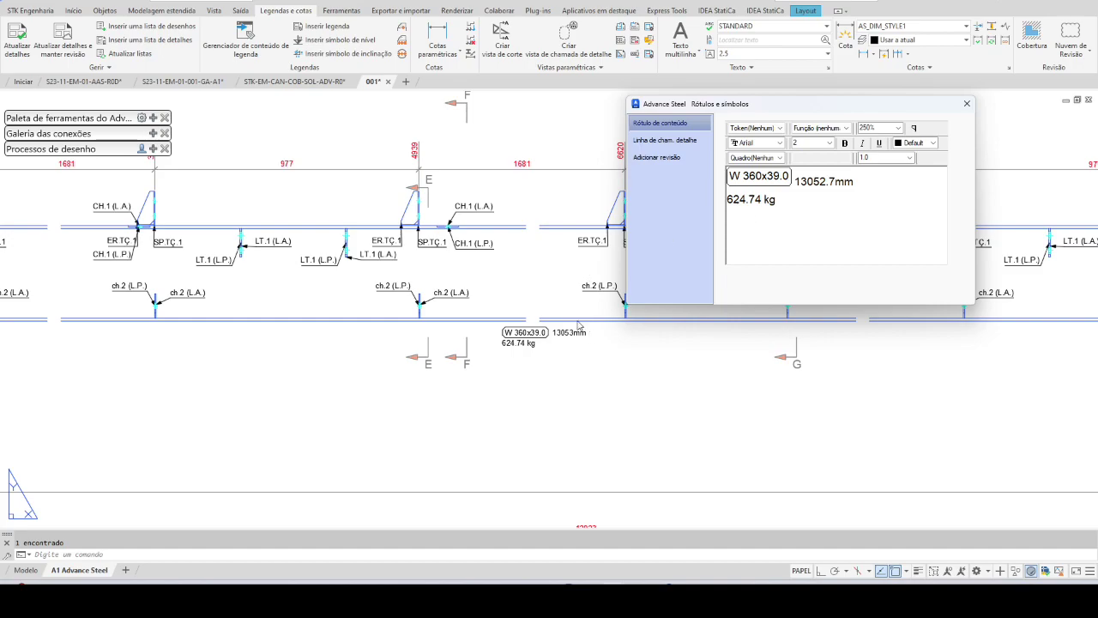
- Enlarge the label text by setting its height to 5
left_click(532, 354)
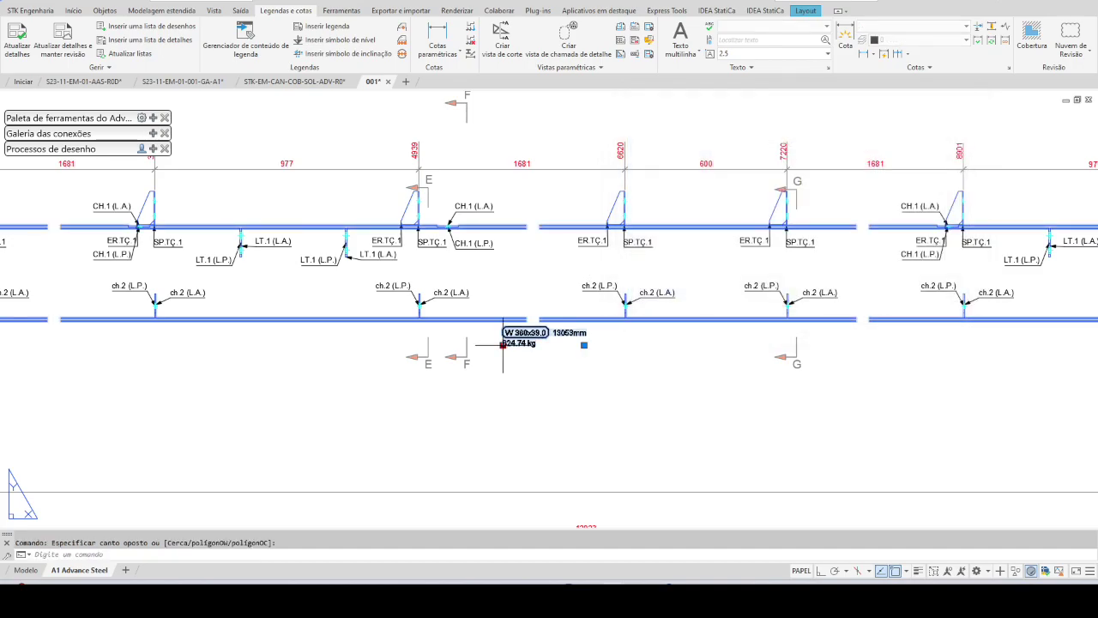
left_click(479, 311)
left_click(503, 344)
key("Escape")
scroll(569, 343, "down", 4)
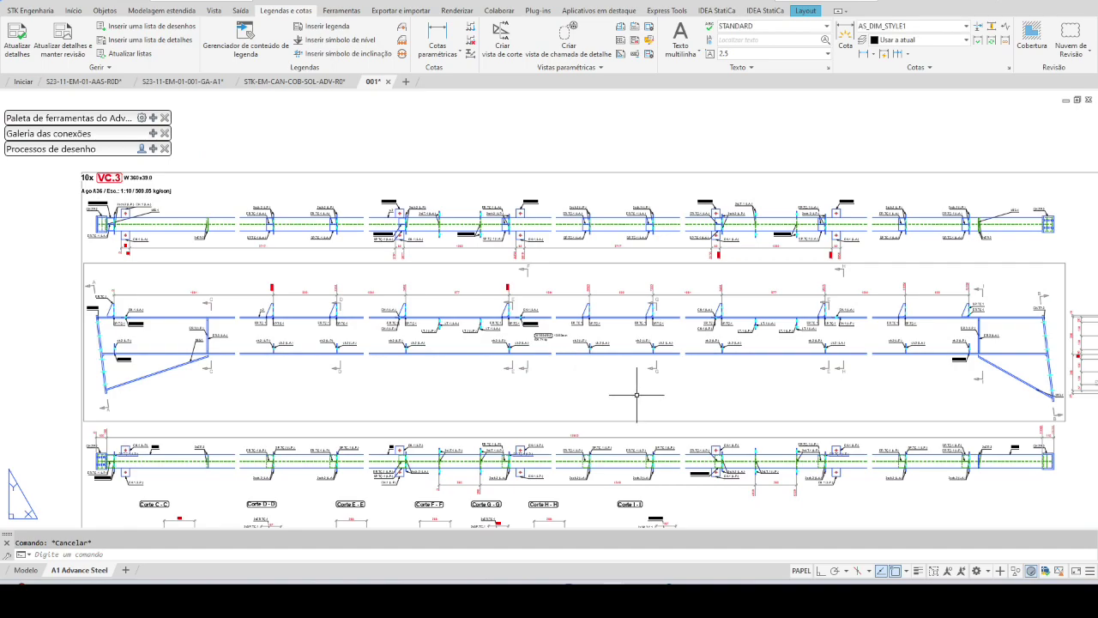
scroll(512, 313, "up", 1)
scroll(524, 325, "up", 4)
double_click(619, 390)
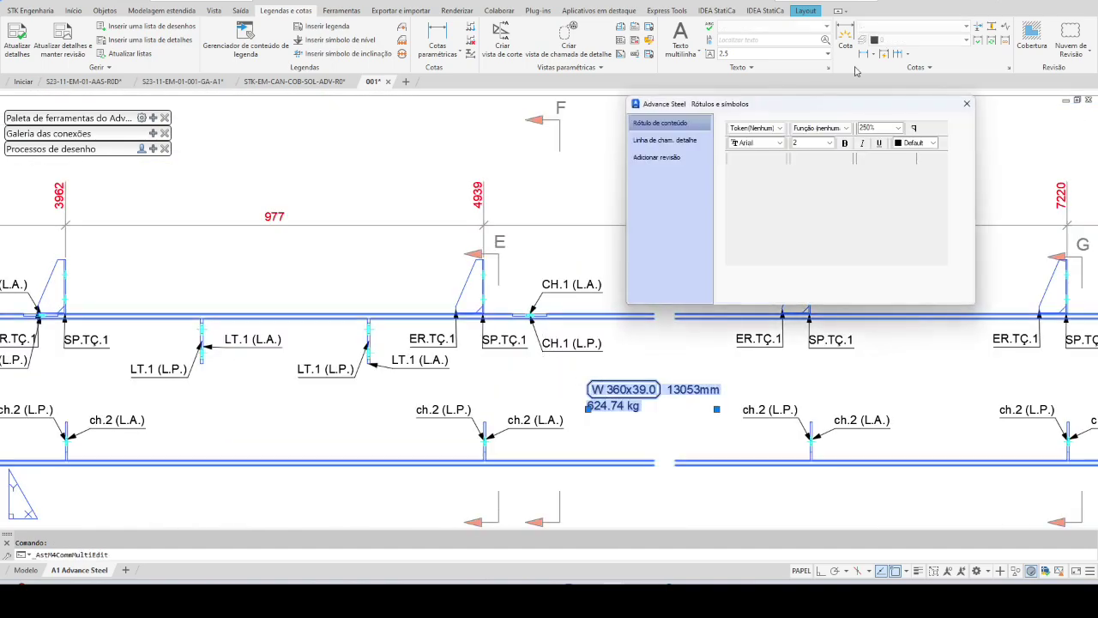
left_click_drag(799, 204, 718, 157)
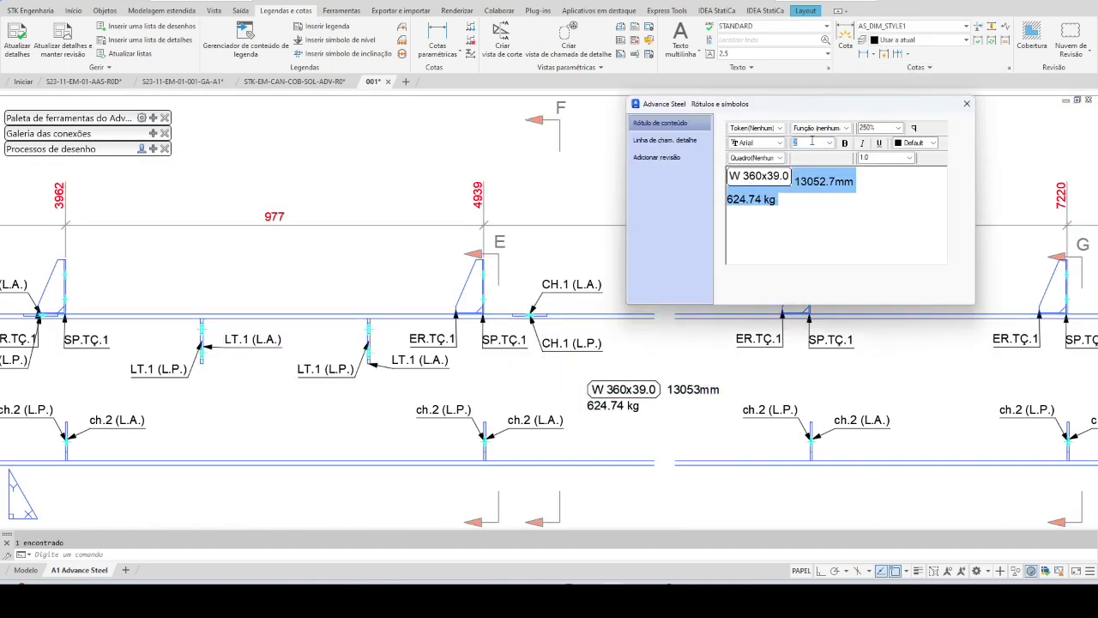
type("5")
key("ctrl+a")
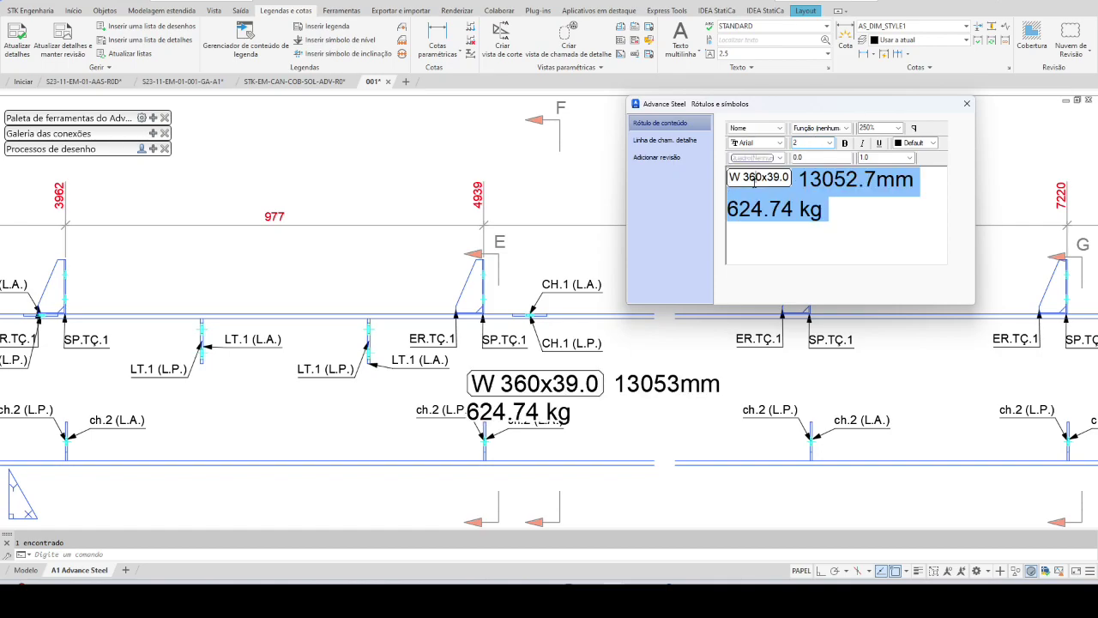
type("5")
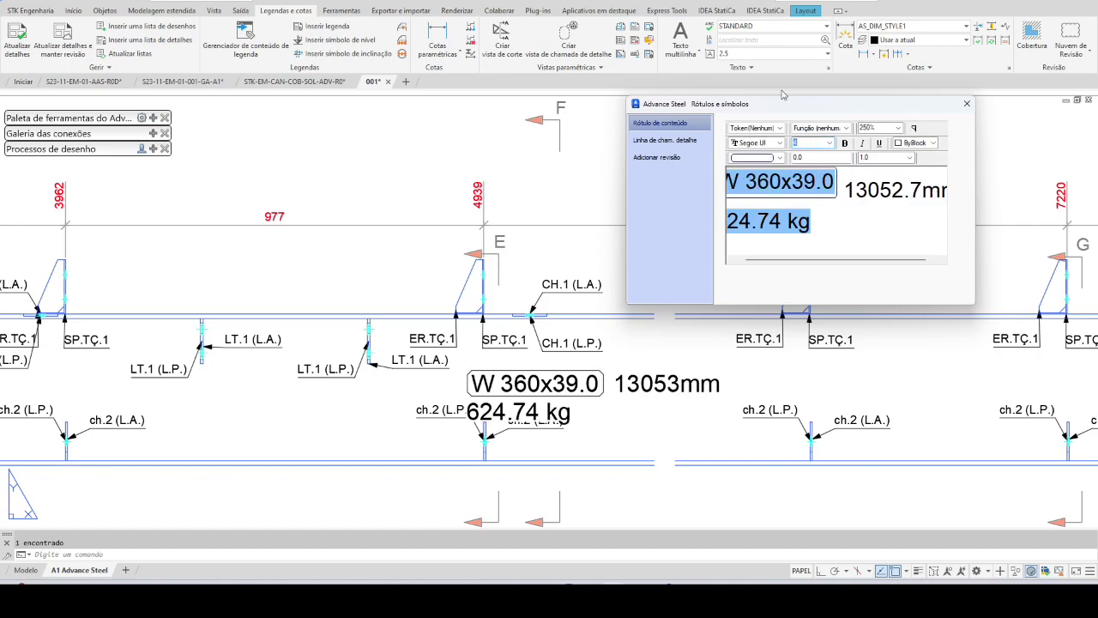
- Move the label further left below the lower beam, near section mark D
middle_click_drag(465, 422, 496, 290)
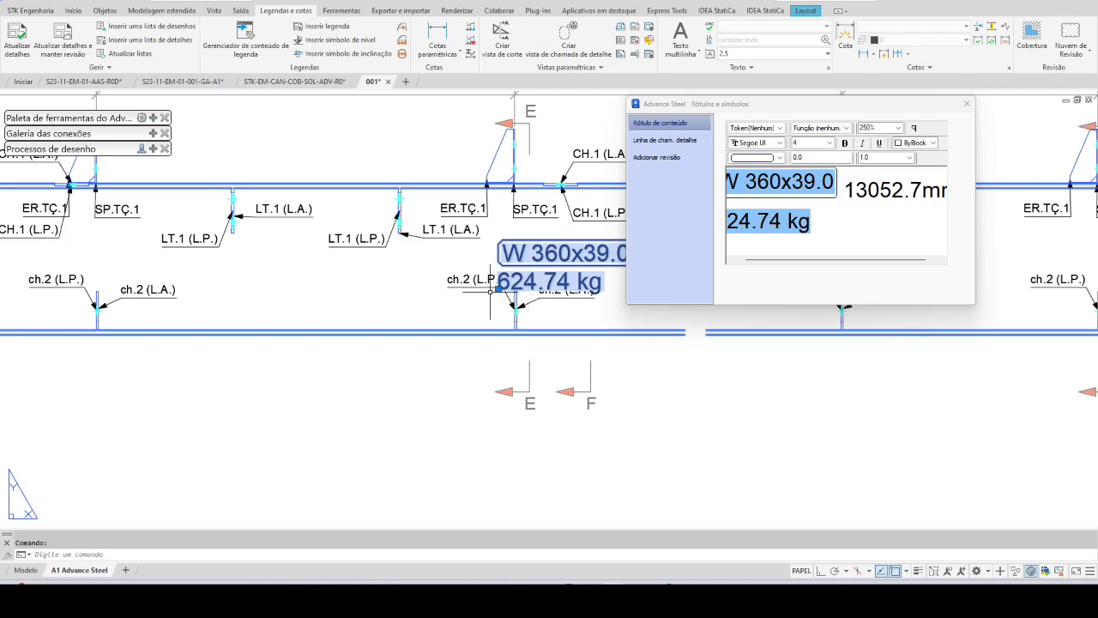
left_click(496, 291)
key("Escape")
scroll(549, 274, "down", 2)
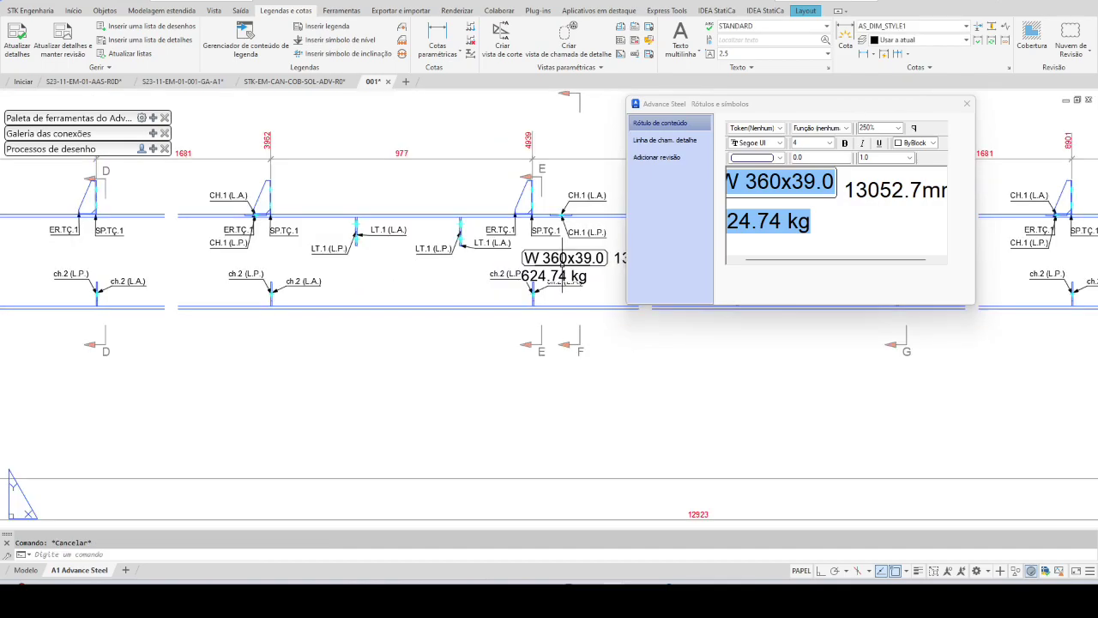
left_click(967, 104)
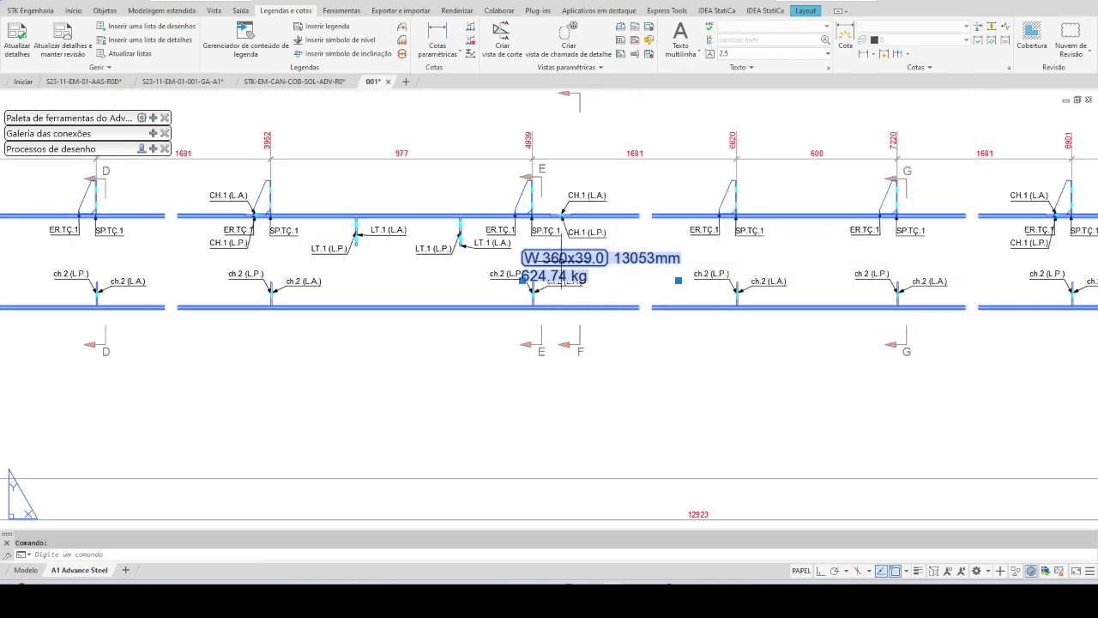
left_click(522, 278)
left_click(320, 335)
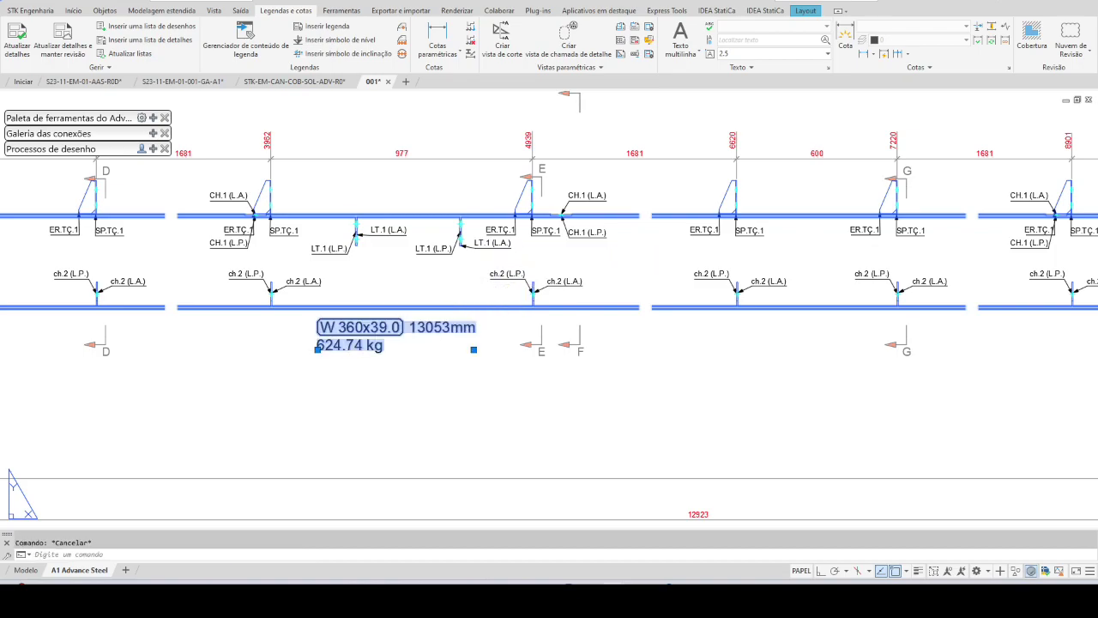
key("Escape")
scroll(506, 300, "down", 3)
scroll(506, 299, "up", 3)
- Inspect the label's raw field codes in the Rótulos e símbolos editor
double_click(542, 335)
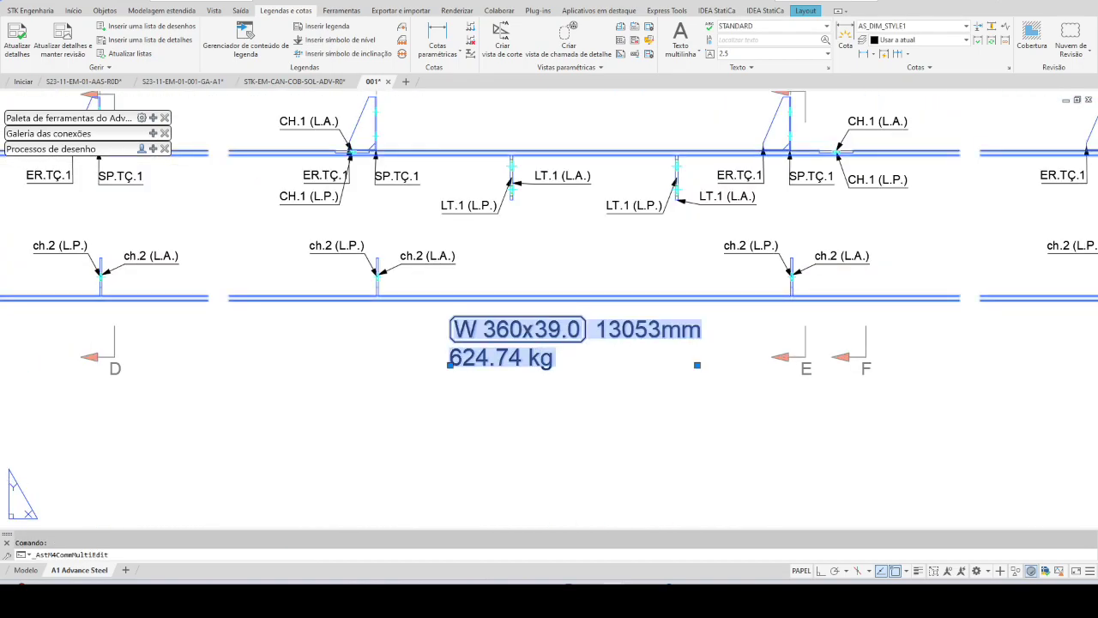
left_click(755, 127)
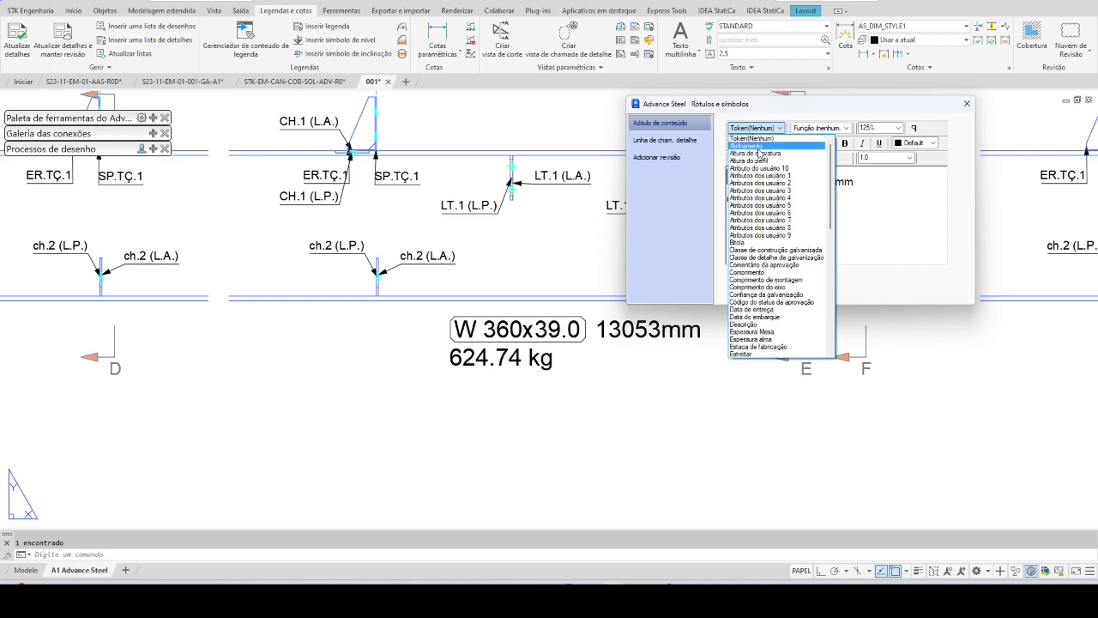
left_click(926, 169)
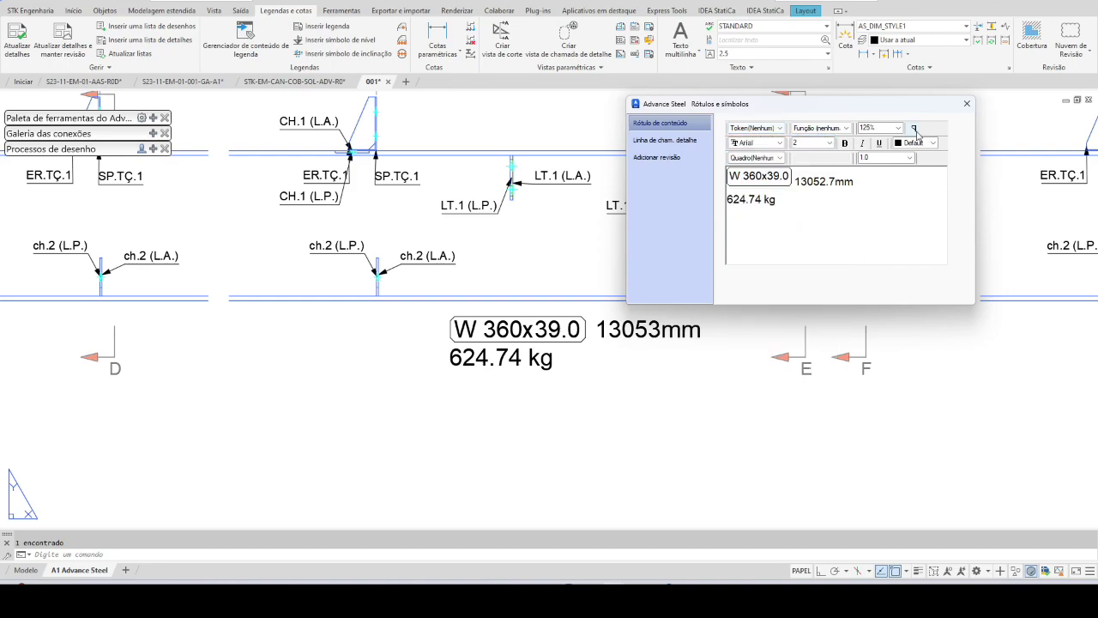
left_click(915, 129)
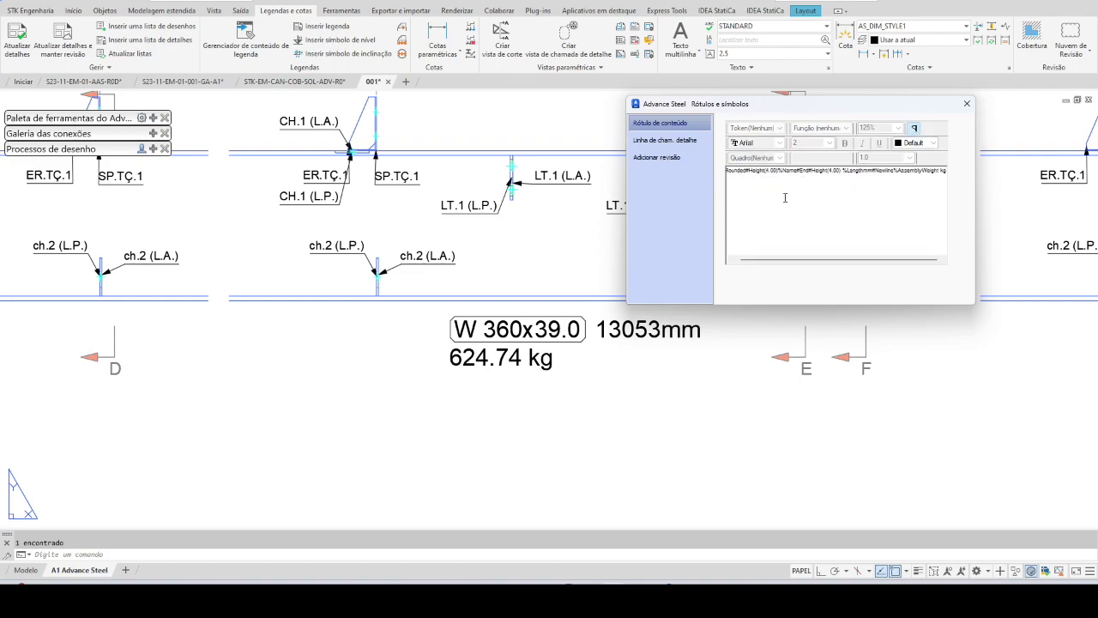
scroll(784, 198, "up", 1, "ctrl")
scroll(785, 197, "up", 2, "ctrl")
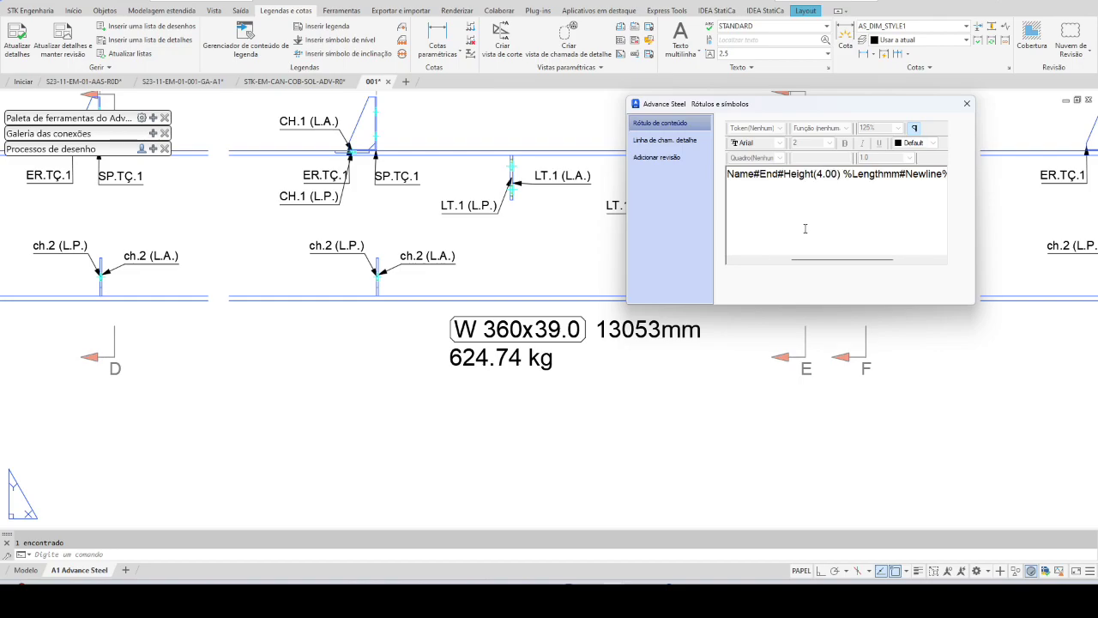
left_click_drag(809, 259, 724, 267)
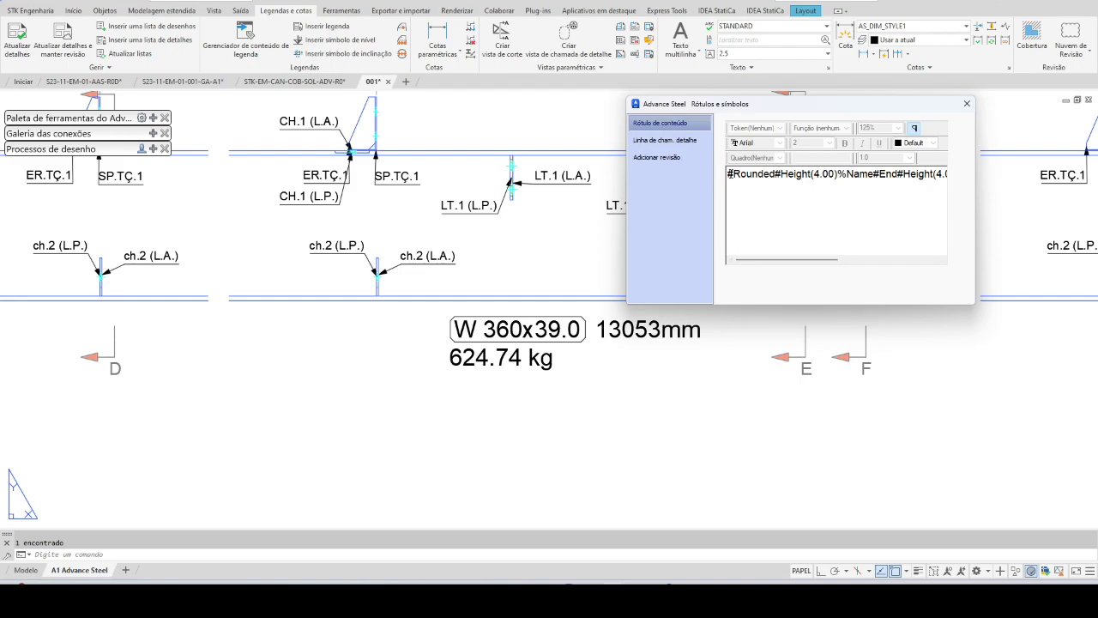
left_click_drag(729, 174, 776, 175)
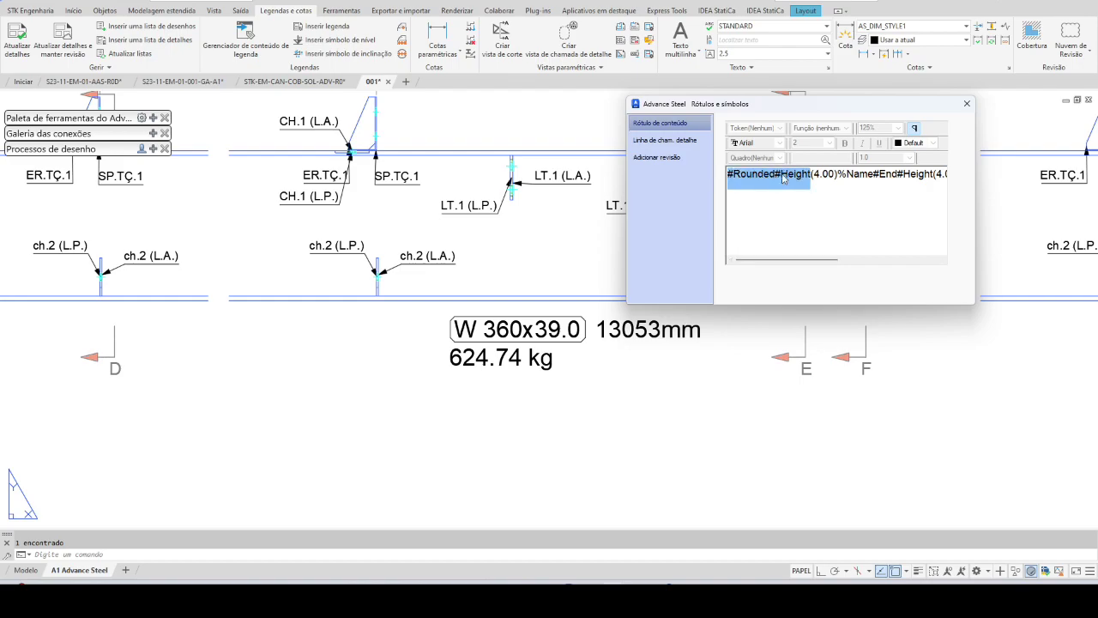
left_click(914, 128)
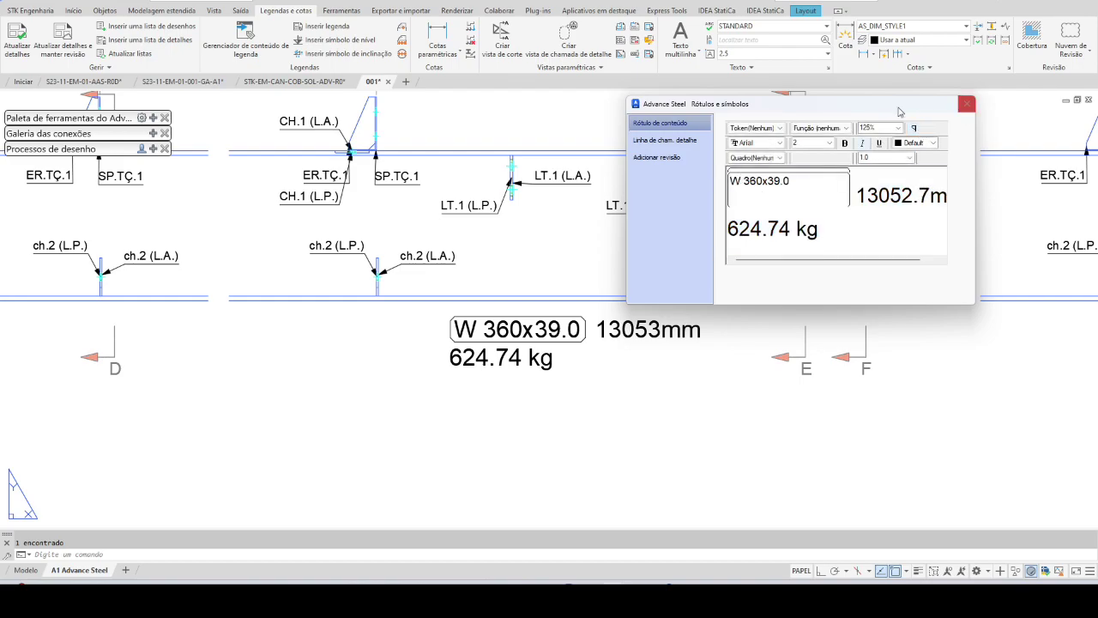
- Review the Newline and %Lengthmm codes, then close the label editor unchanged
left_click(915, 127)
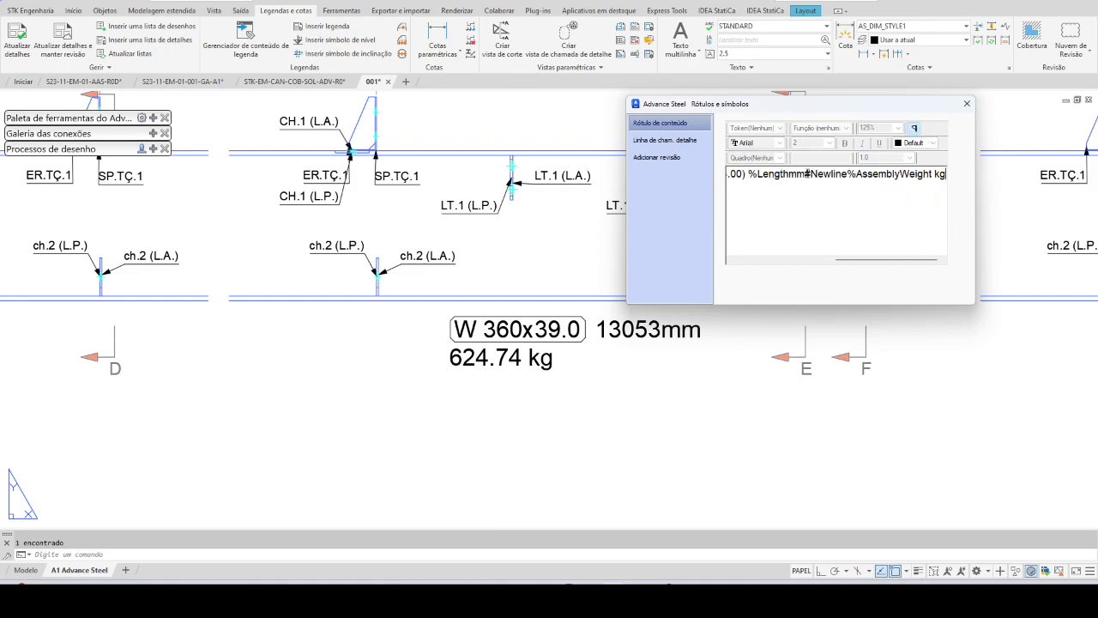
double_click(821, 176)
left_click_drag(749, 174, 805, 174)
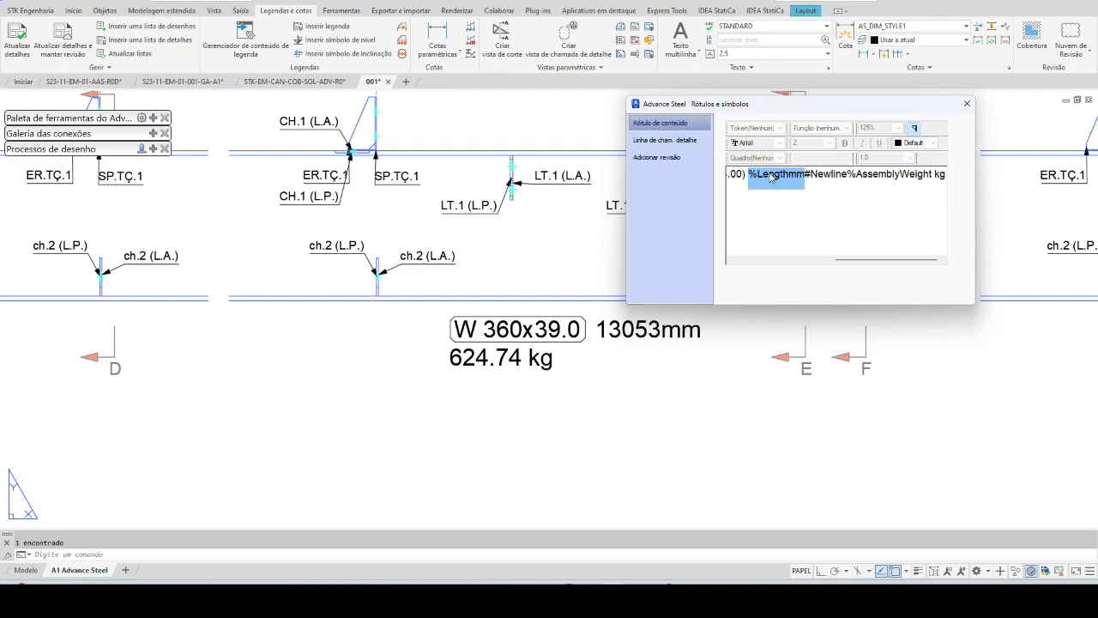
left_click(752, 176)
double_click(789, 176)
mouse_move(871, 260)
left_mouse_down()
mouse_move(823, 260)
mouse_move(869, 260)
left_mouse_up()
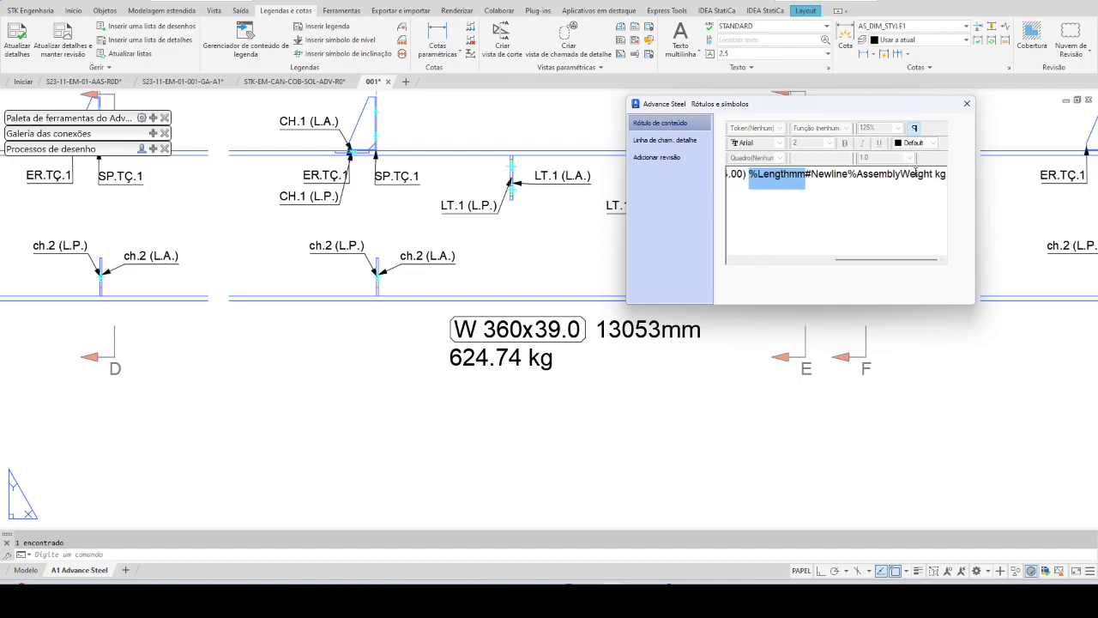
left_click(914, 128)
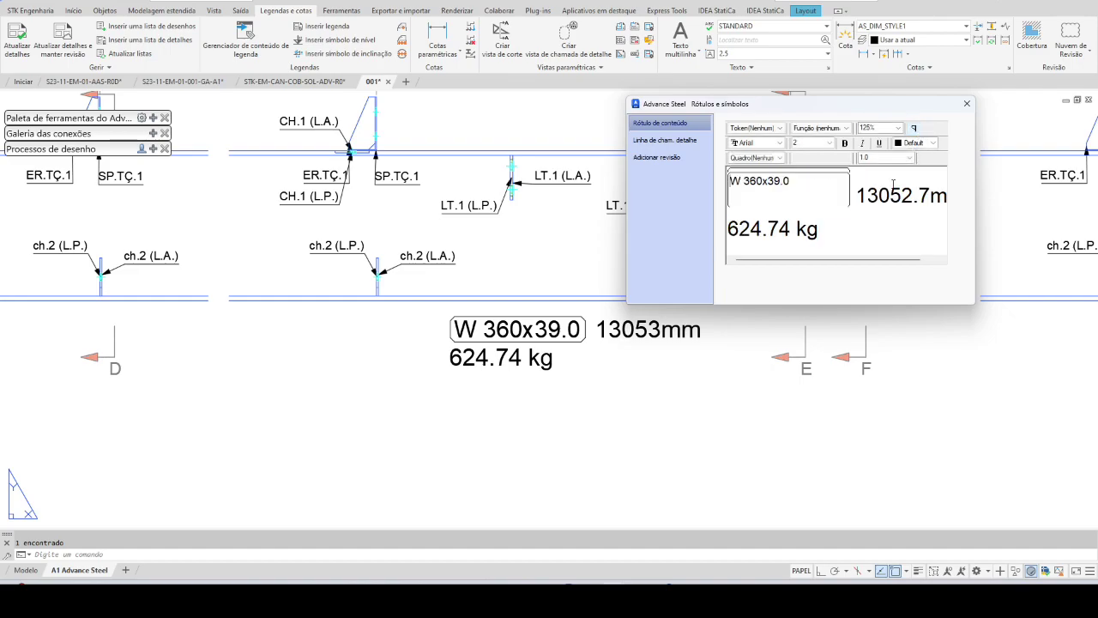
- Copy the lower W 360x39.0 label's full token code and start a new detail label
double_click(611, 324)
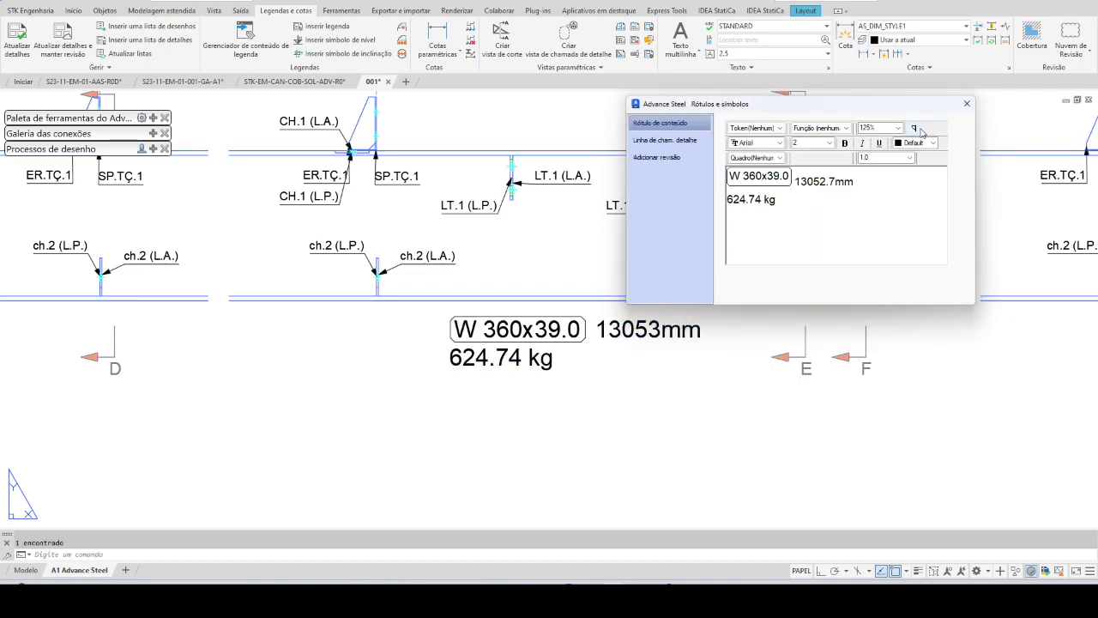
left_click(915, 129)
key("ctrl+a")
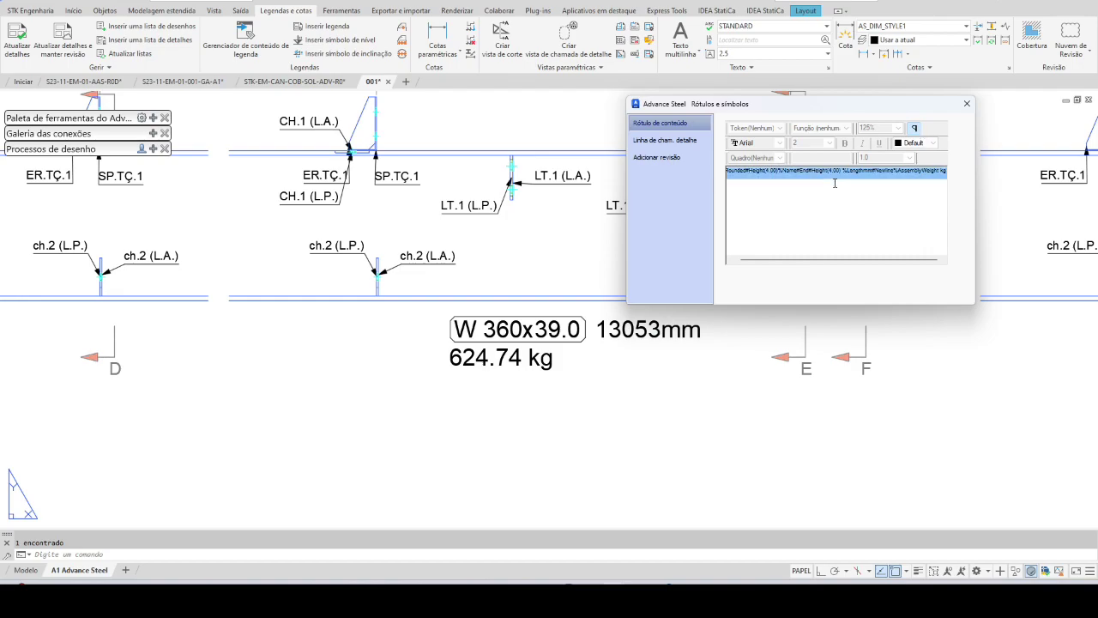
left_click(967, 103)
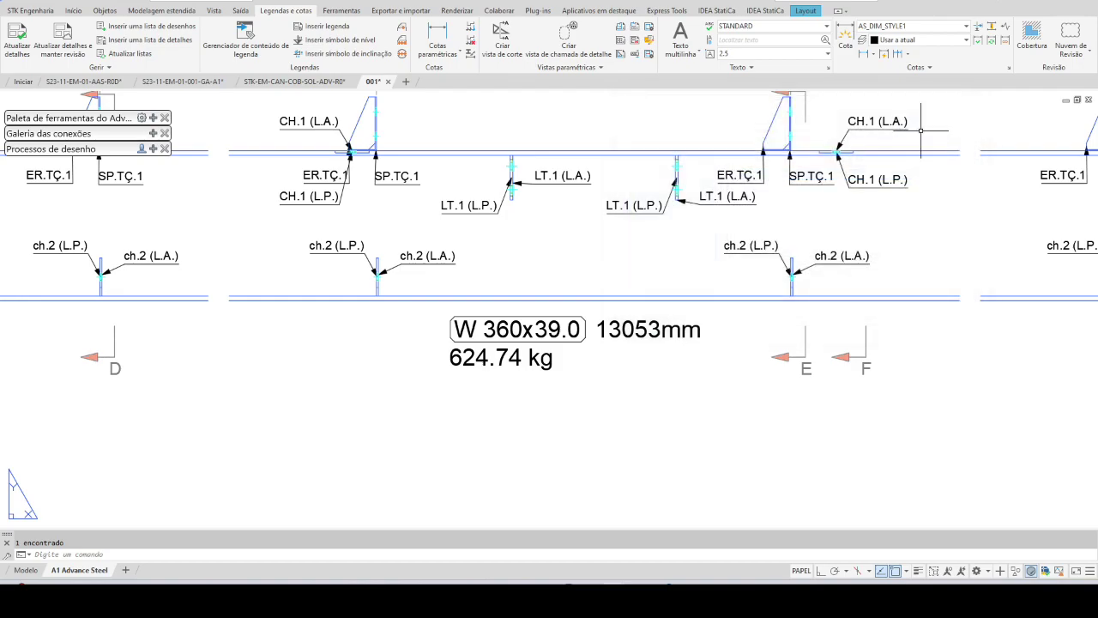
scroll(660, 246, "down", 5)
left_click(320, 33)
- Pick the beam in the upper view and place a new label above it
scroll(712, 361, "up", 5)
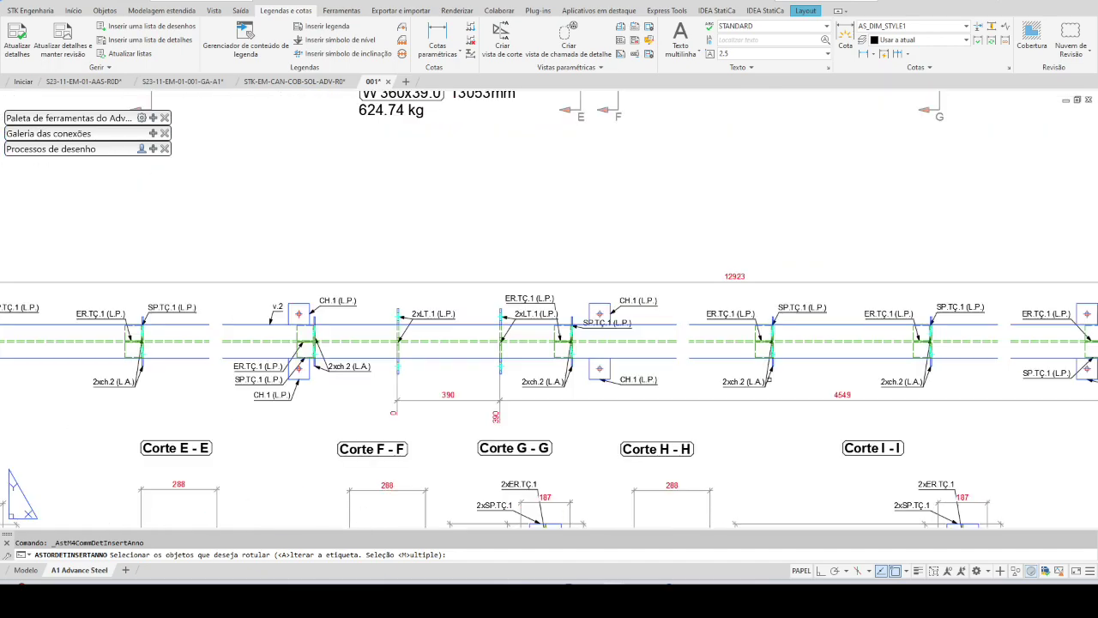
scroll(697, 300, "down", 3)
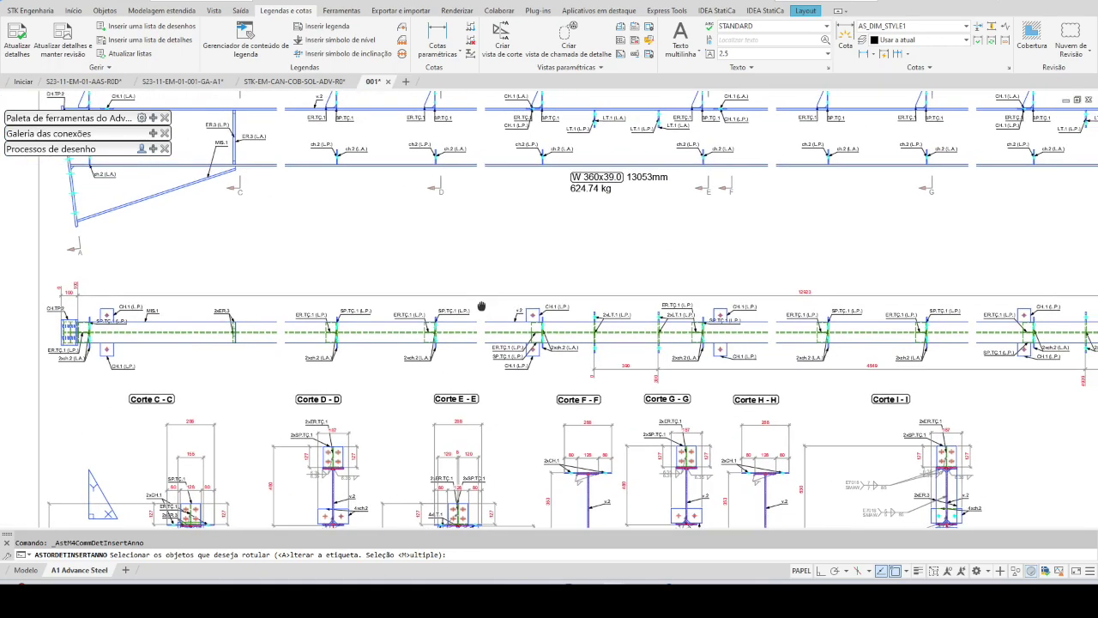
middle_click_drag(515, 129, 515, 385)
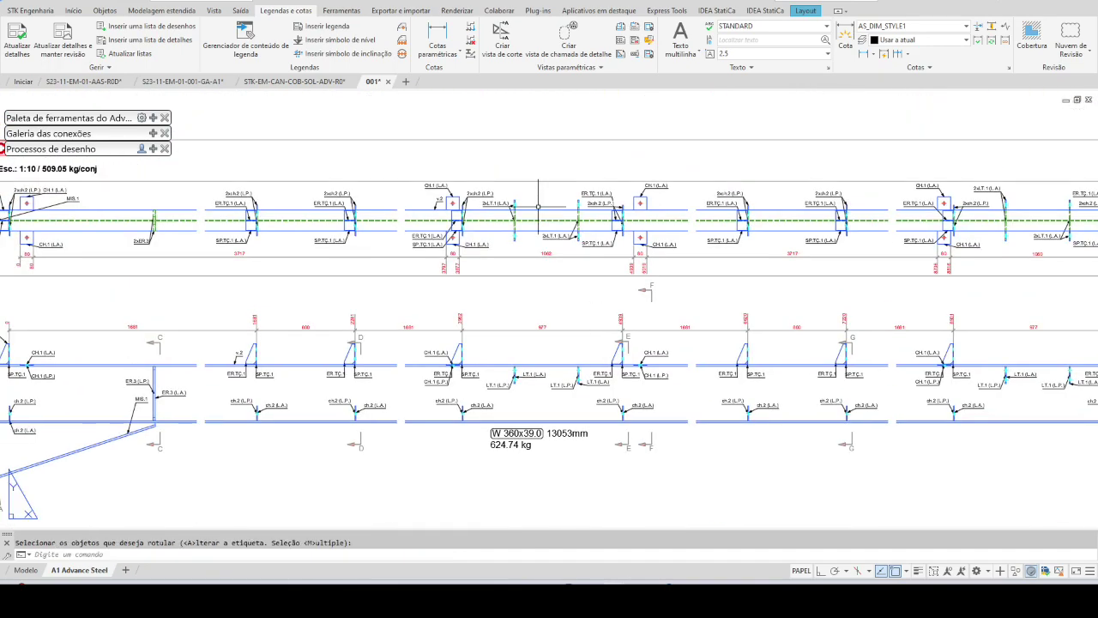
scroll(537, 206, "up", 4)
left_click(532, 218)
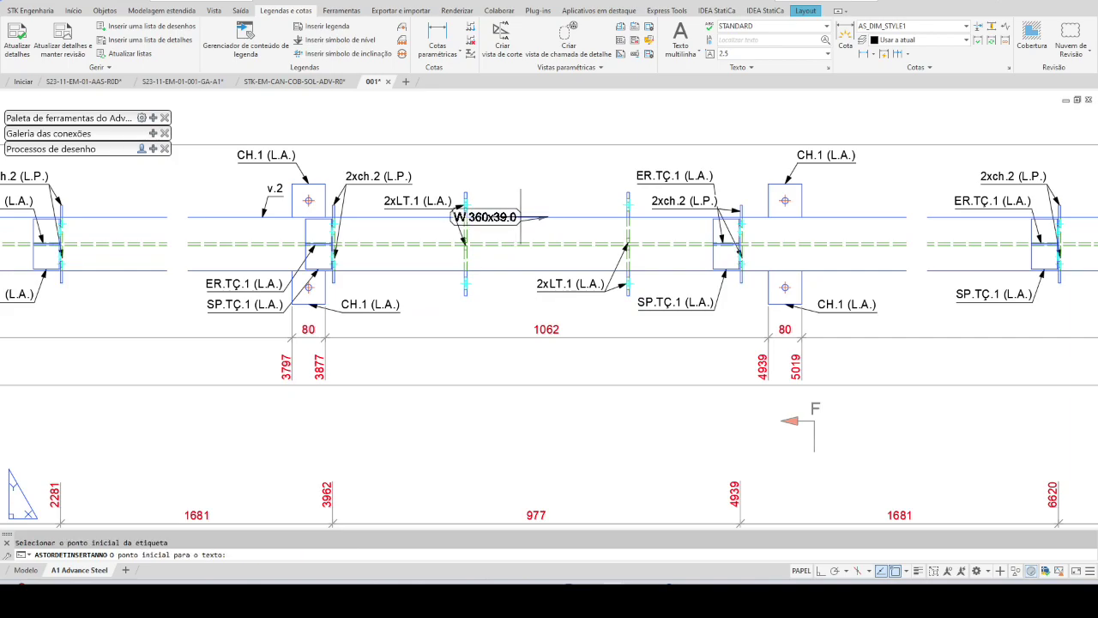
left_click(578, 154)
- Replace the new label's content with the copied profile, length and weight tokens
left_click(578, 161)
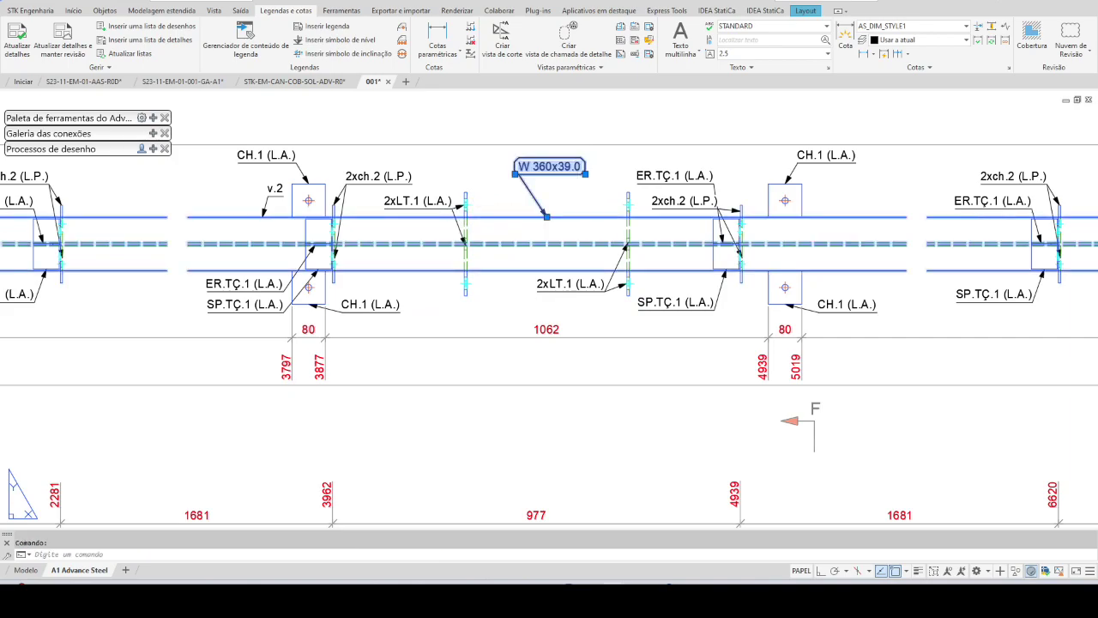
left_click(665, 140)
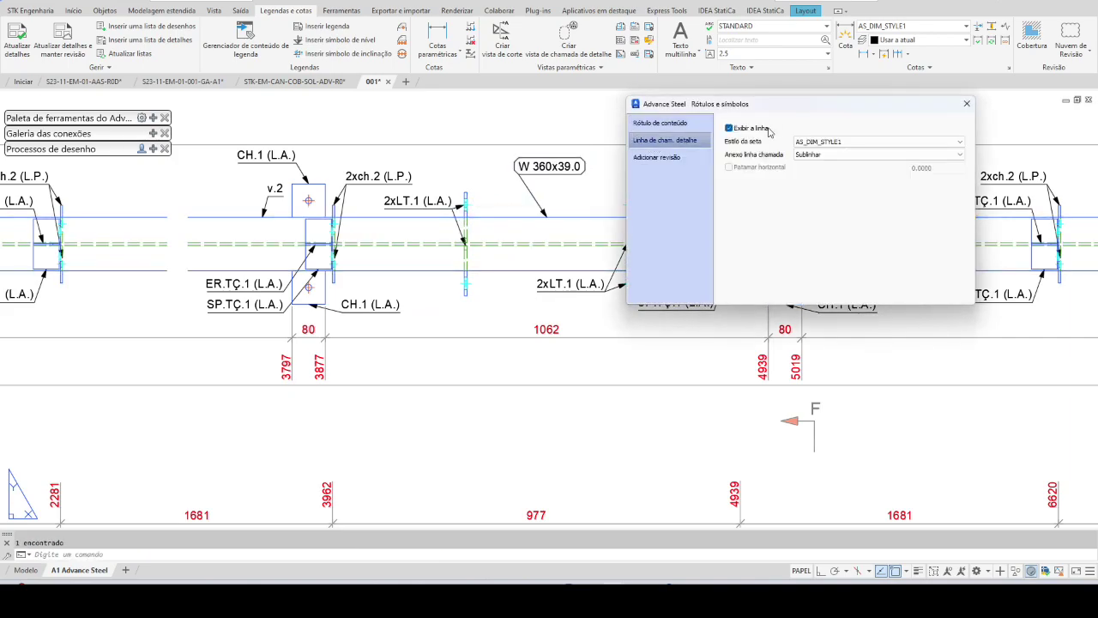
left_click(660, 123)
key("ctrl+a")
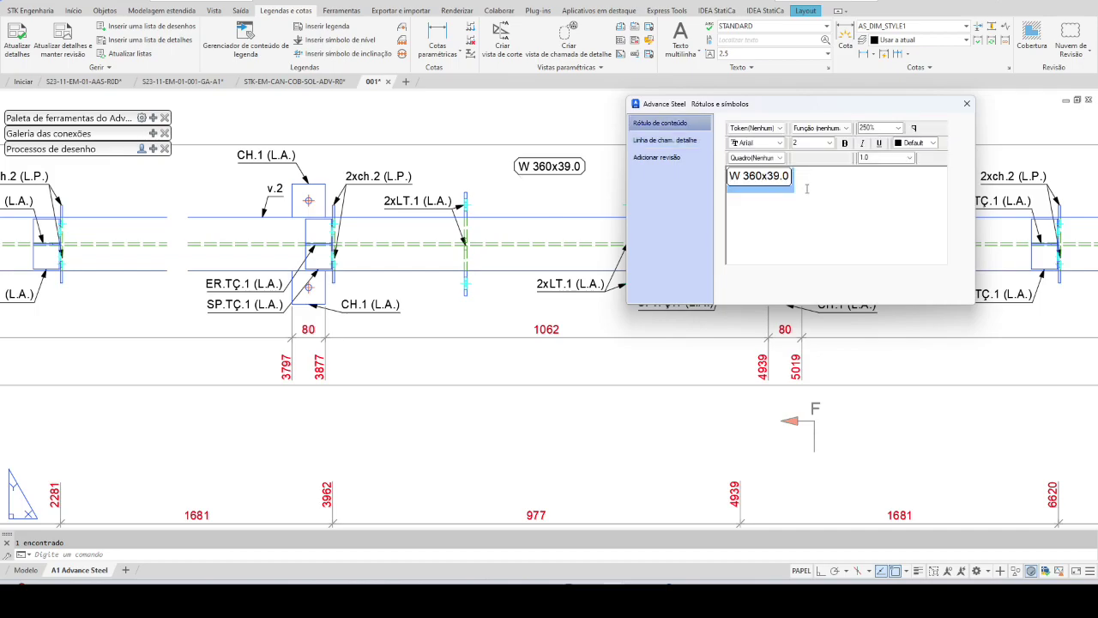
key("ctrl+v")
scroll(622, 207, "down", 2)
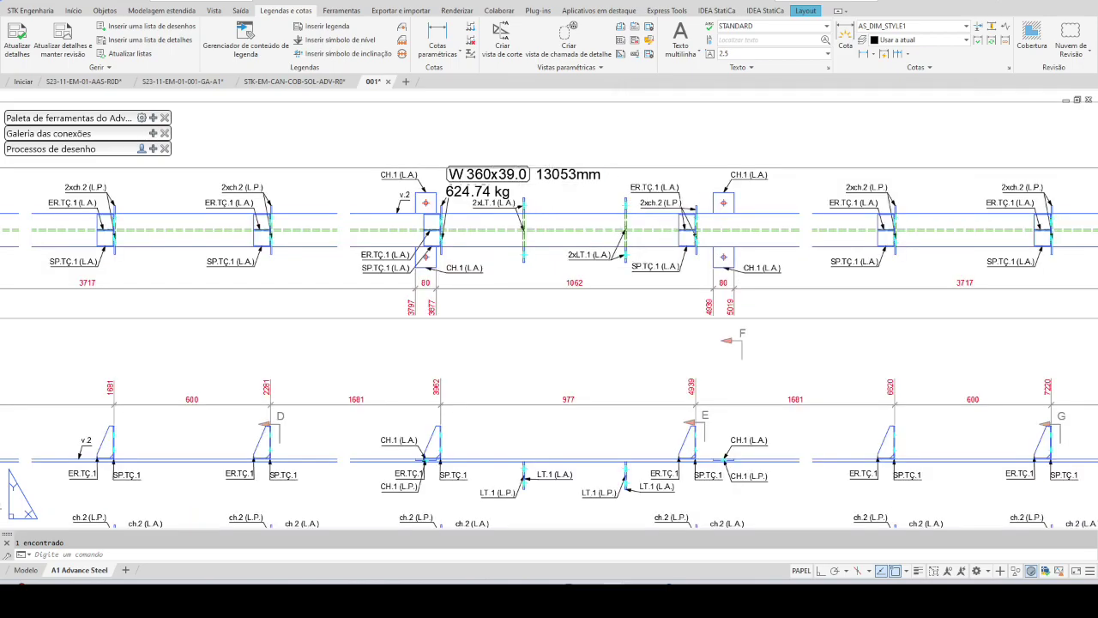
left_click(447, 196)
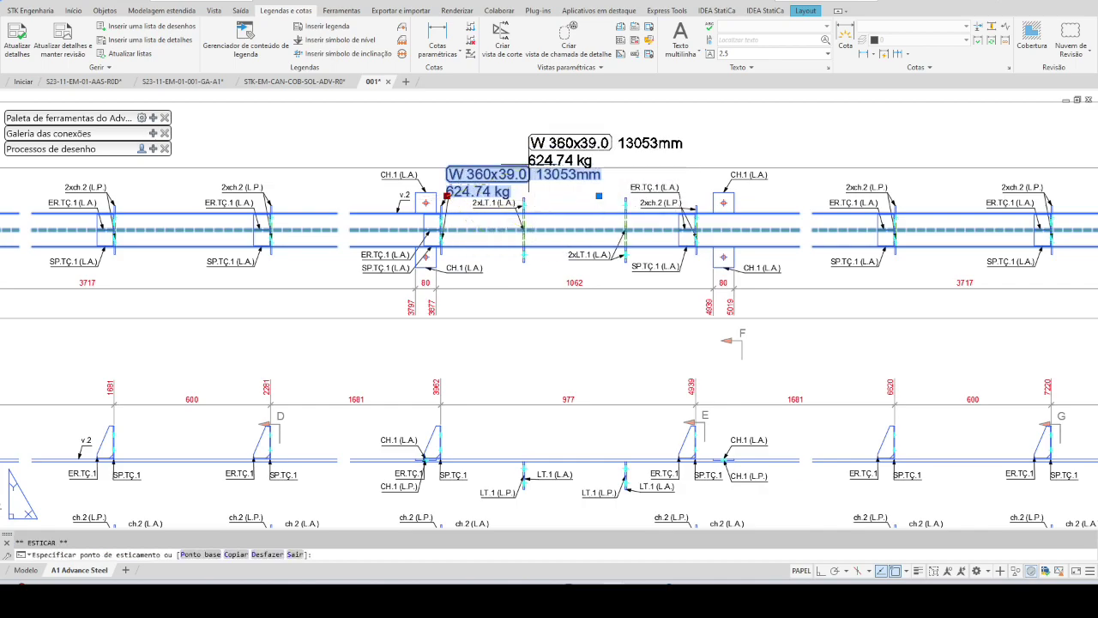
- Move the upper label higher above the beam
left_click(524, 165)
key("Escape")
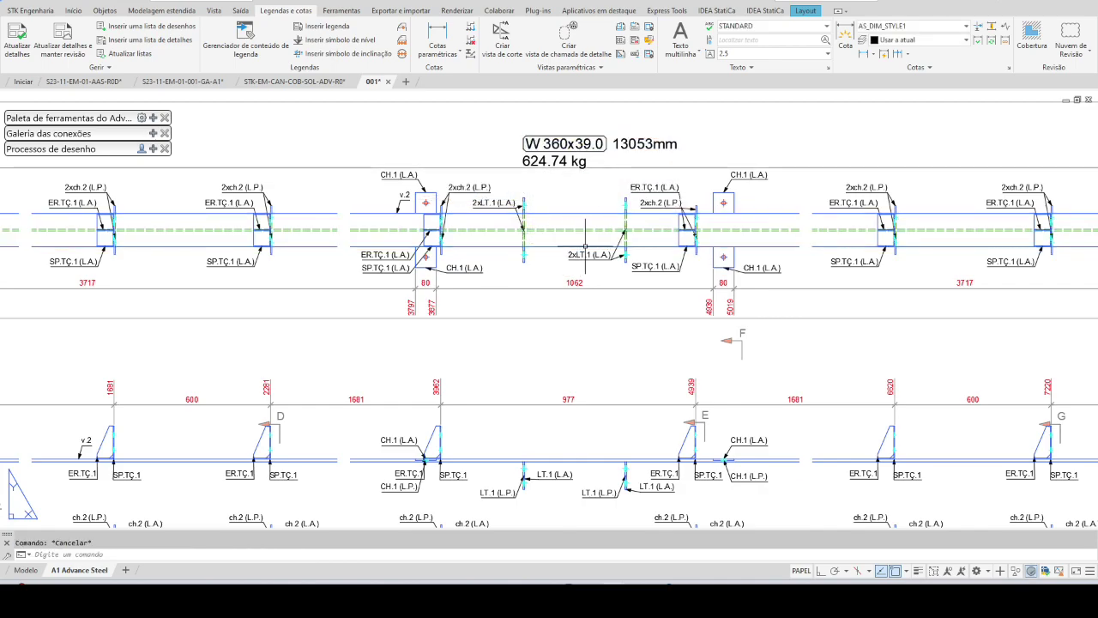
middle_click_drag(624, 164, 635, 200)
scroll(635, 199, "up", 4)
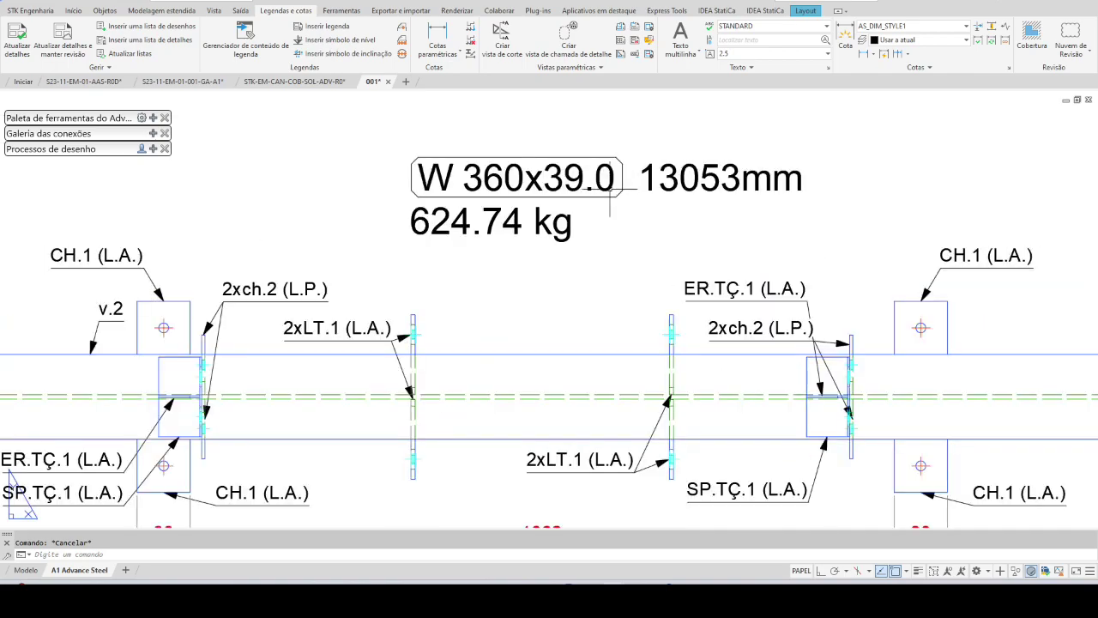
- Edit the upper label's length and weight tokens to match the lower label's layout
double_click(601, 189)
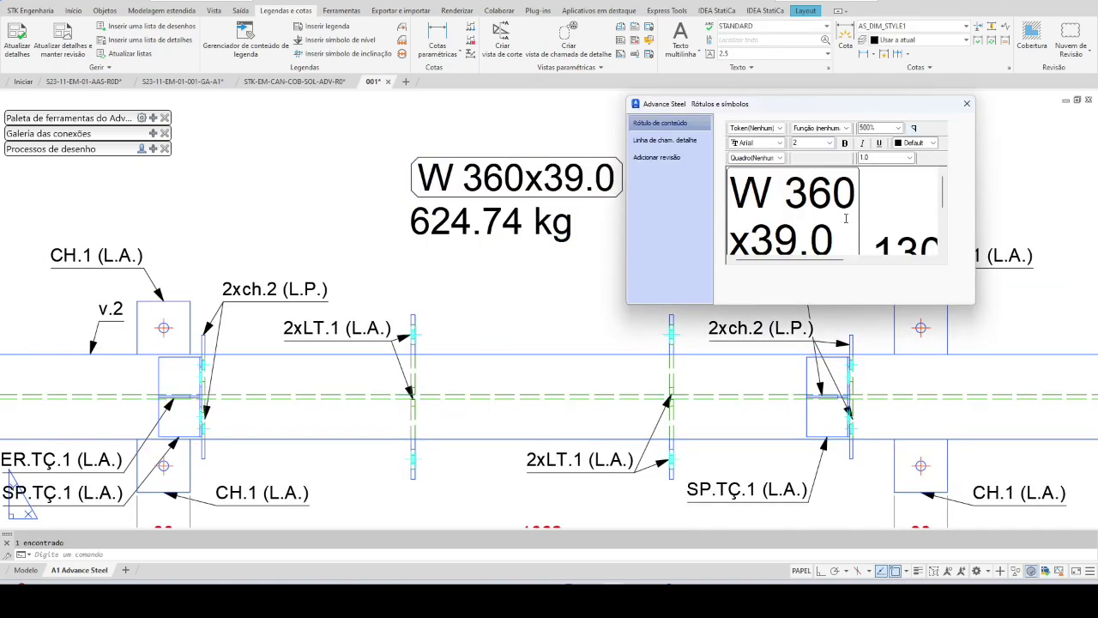
left_click(897, 188)
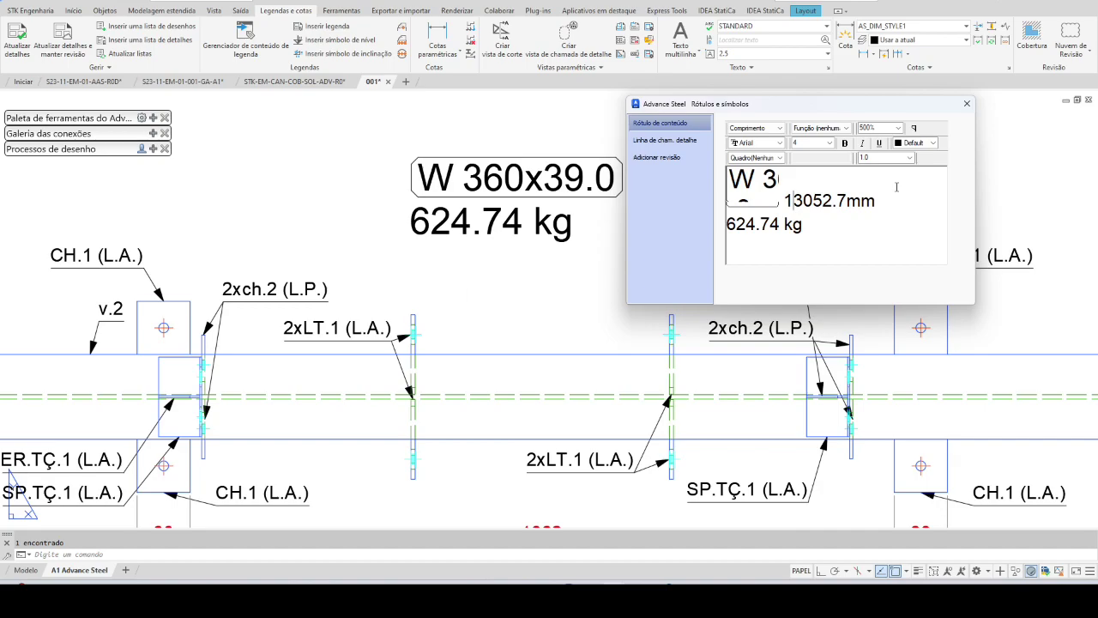
left_click(914, 128)
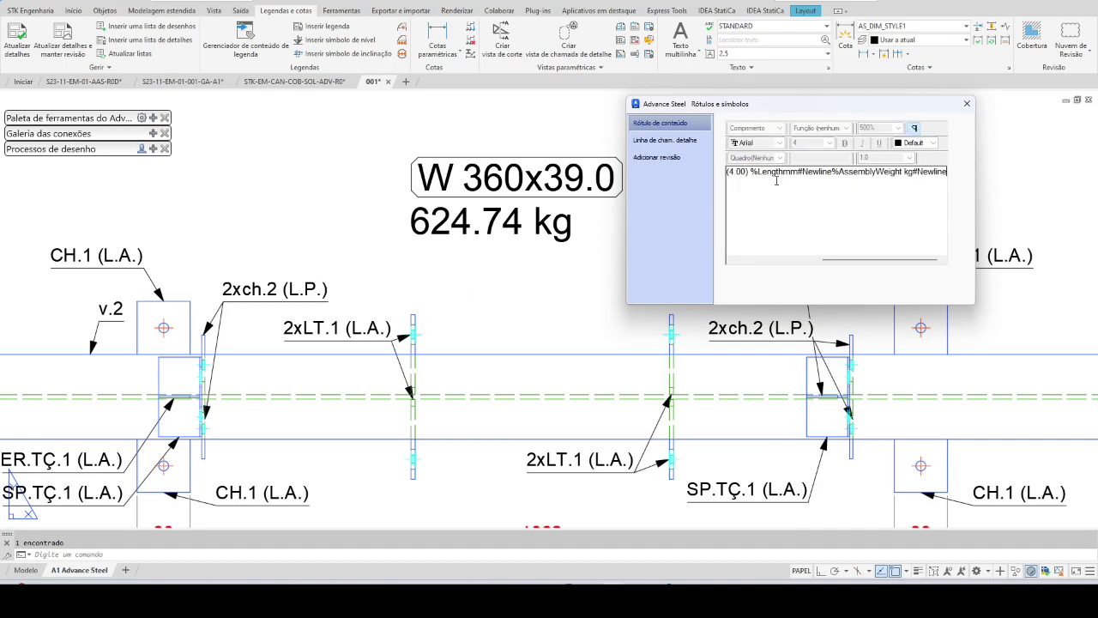
left_click_drag(752, 172, 969, 177)
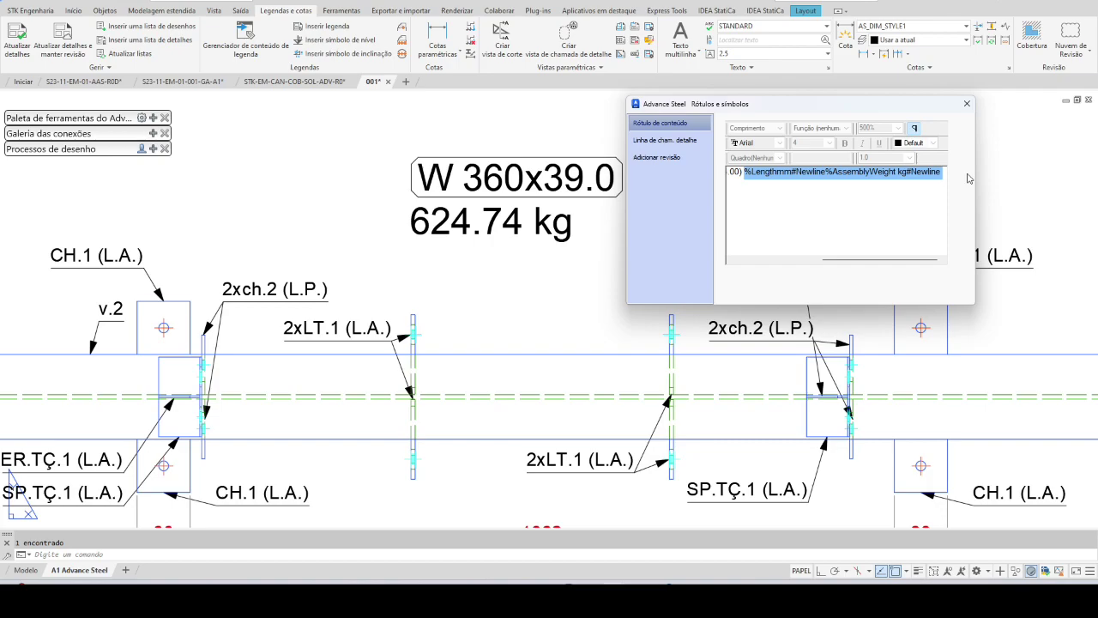
key("Return")
scroll(598, 175, "down", 3)
scroll(598, 174, "down", 2)
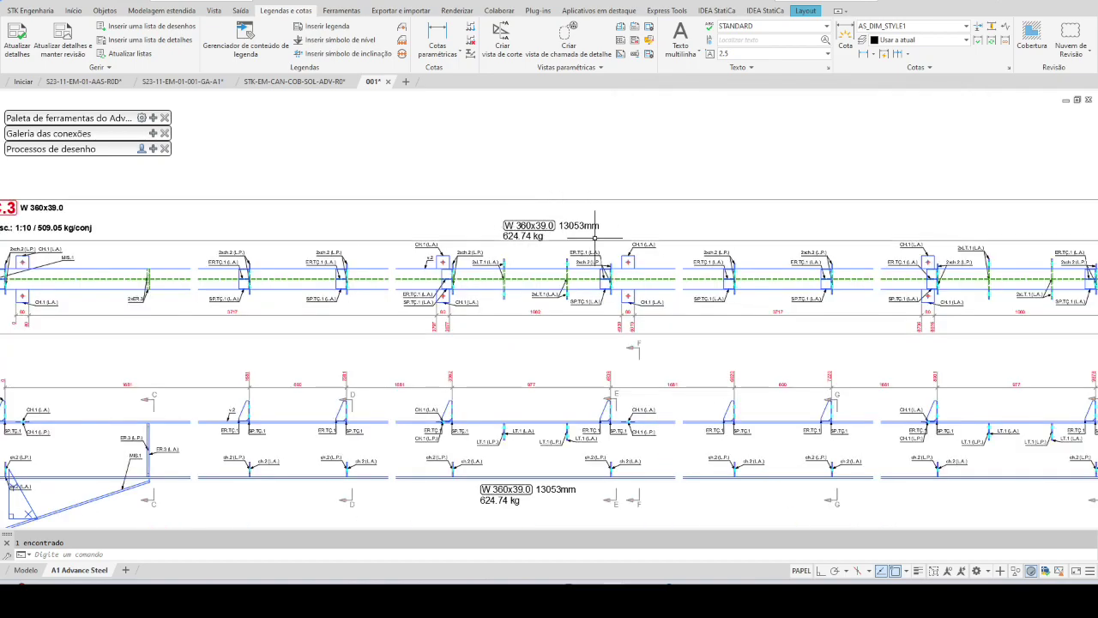
scroll(599, 174, "down", 2)
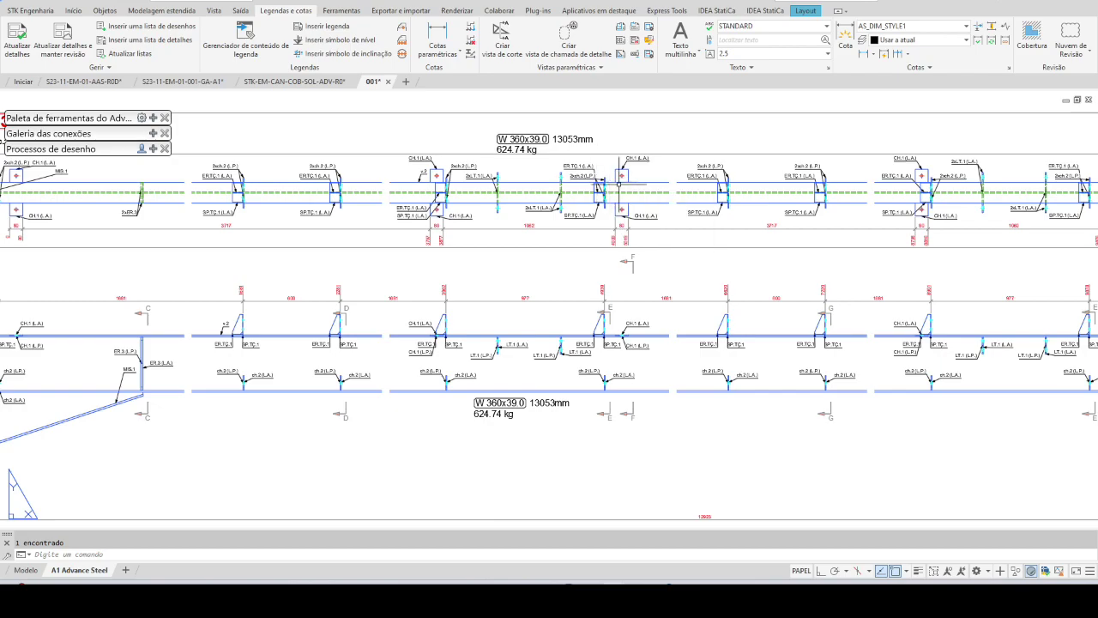
middle_click_drag(598, 177, 595, 157)
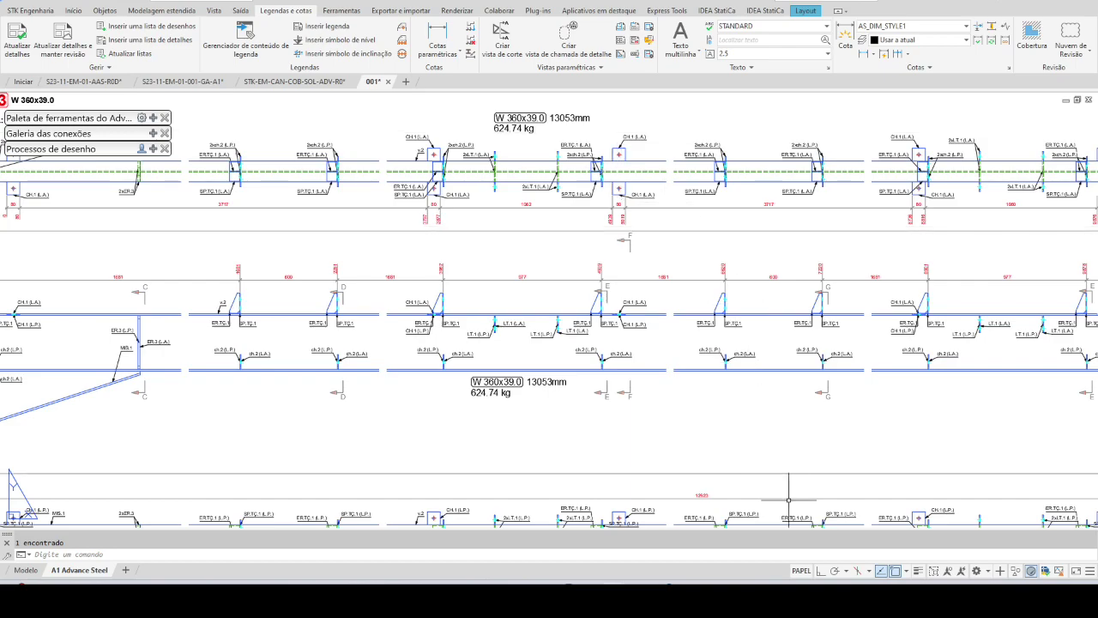
key("alt+Tab")
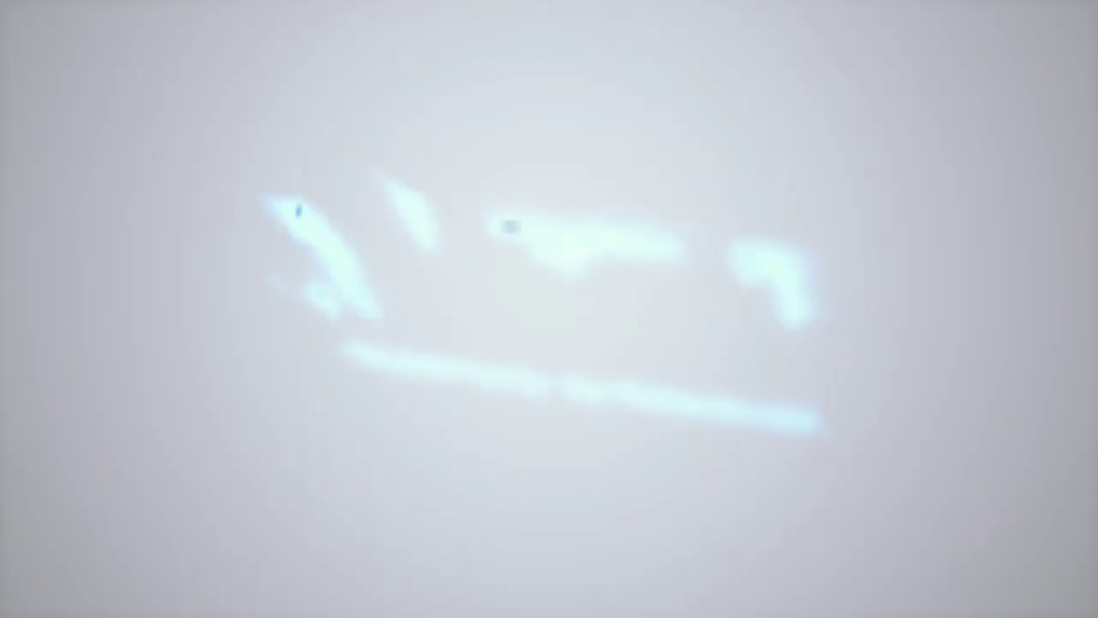